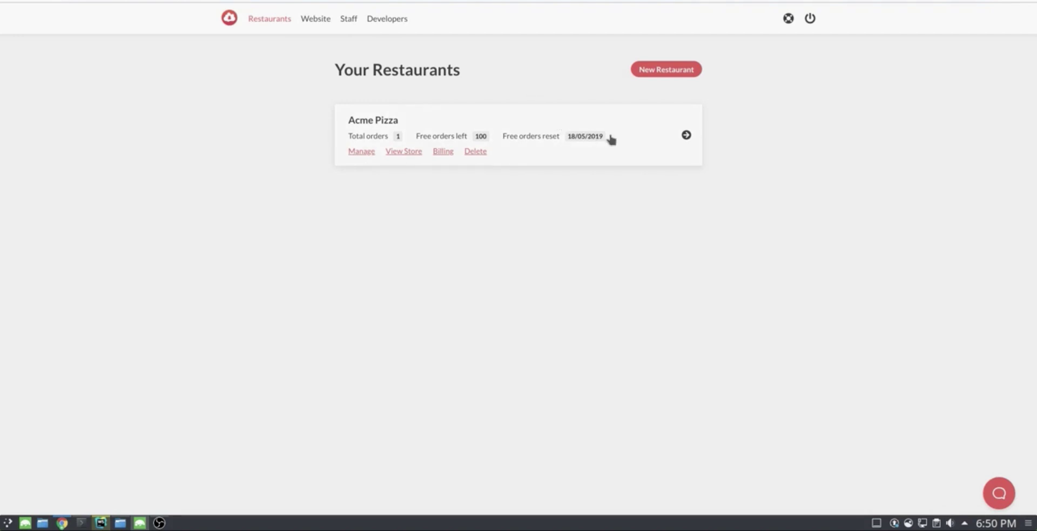
- Open Acme Pizza's website settings in Design Mode and glance at the Colors options
{"action": "left_click", "coordinate": [634, 151]}
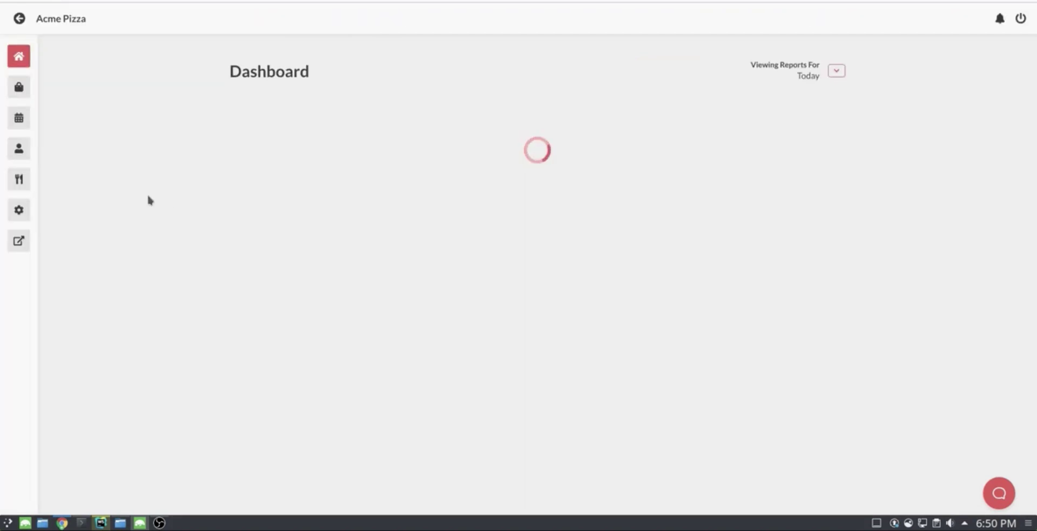
{"action": "left_click", "coordinate": [19, 212]}
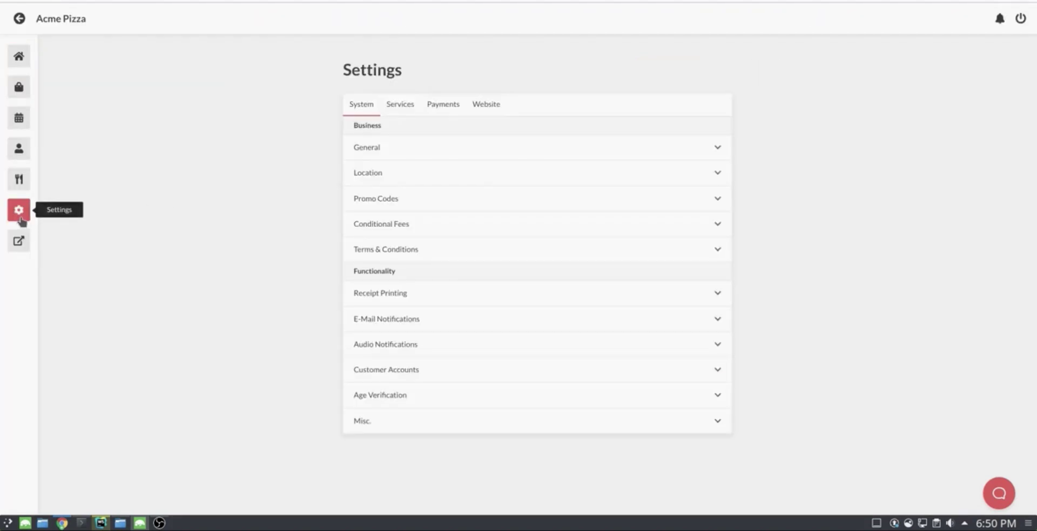
{"action": "left_click", "coordinate": [484, 111]}
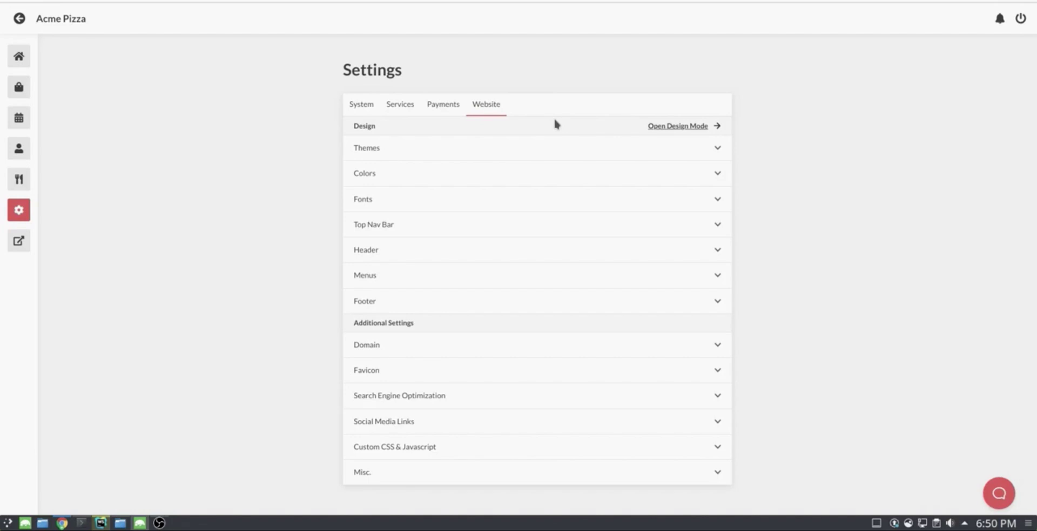
{"action": "left_click", "coordinate": [695, 130]}
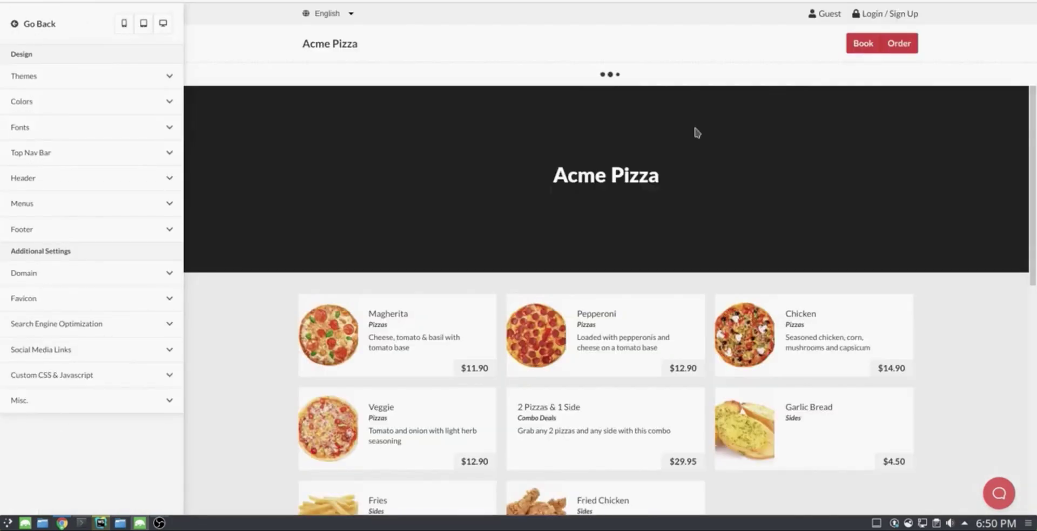
{"action": "left_click", "coordinate": [131, 114]}
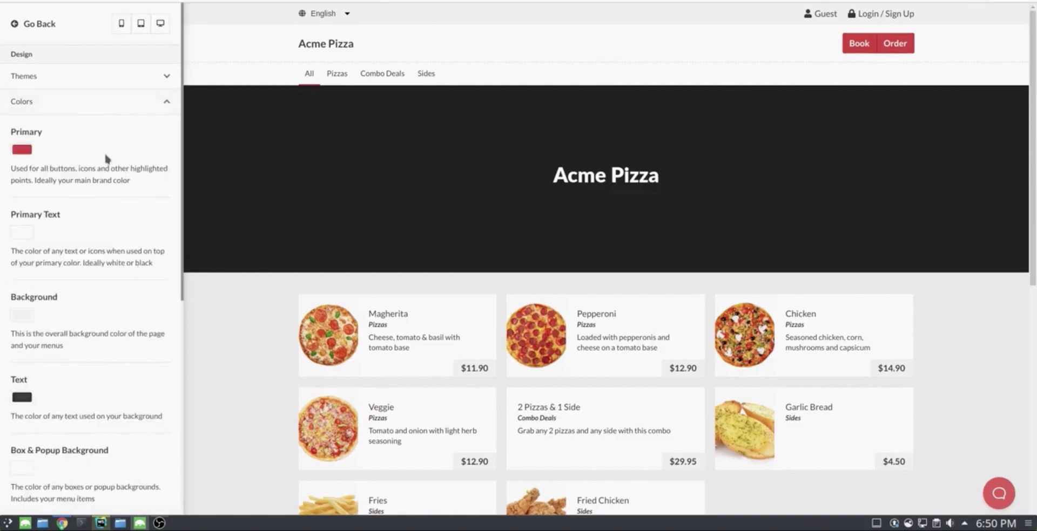
{"action": "left_click", "coordinate": [120, 105]}
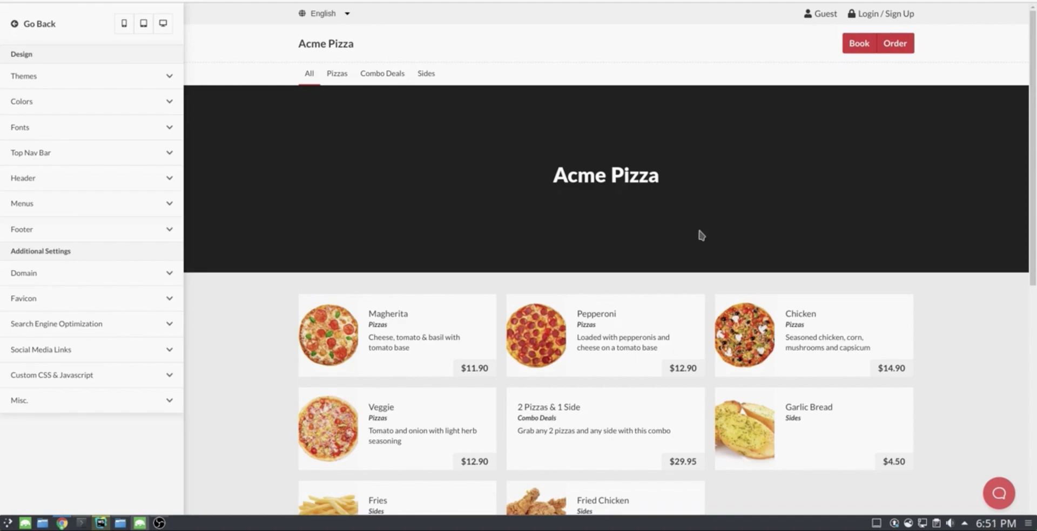
- Preview the store page at tablet and mobile sizes, and return to the desktop view
{"action": "left_click", "coordinate": [143, 24]}
{"action": "scroll", "coordinate": [470, 272], "scroll_direction": "down", "scroll_amount": 5}
{"action": "scroll", "coordinate": [470, 274], "scroll_direction": "up", "scroll_amount": 5}
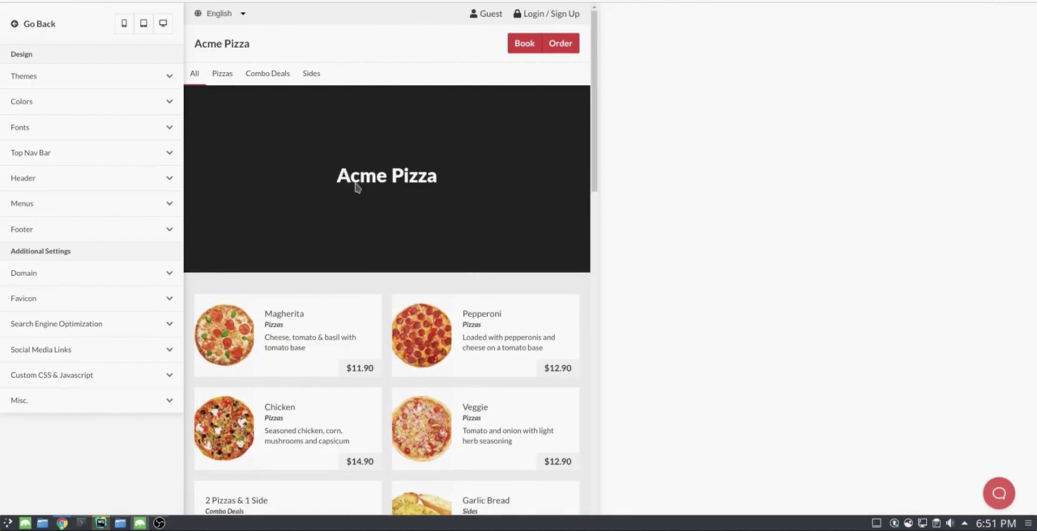
{"action": "left_click", "coordinate": [124, 25]}
{"action": "scroll", "coordinate": [346, 205], "scroll_direction": "down", "scroll_amount": 5}
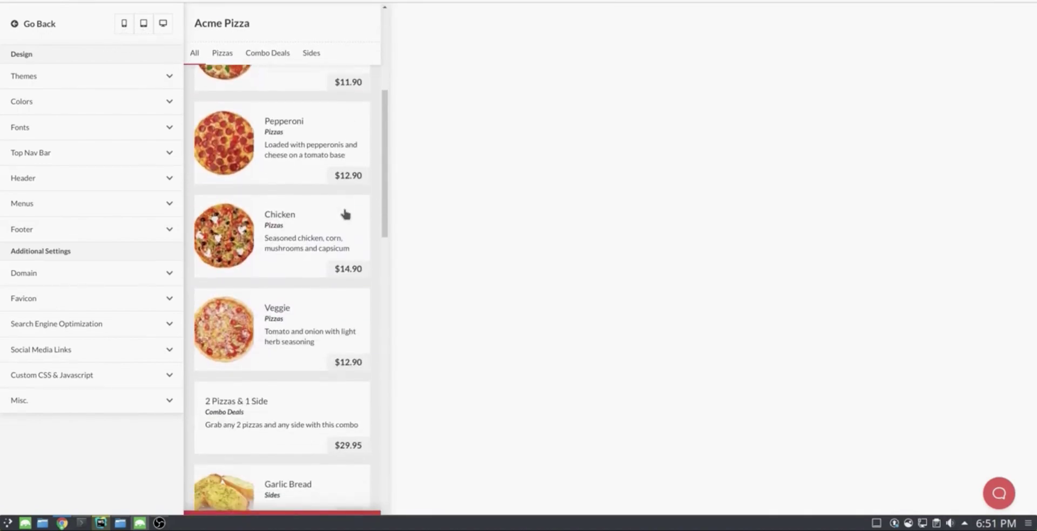
{"action": "scroll", "coordinate": [345, 214], "scroll_direction": "up", "scroll_amount": 6}
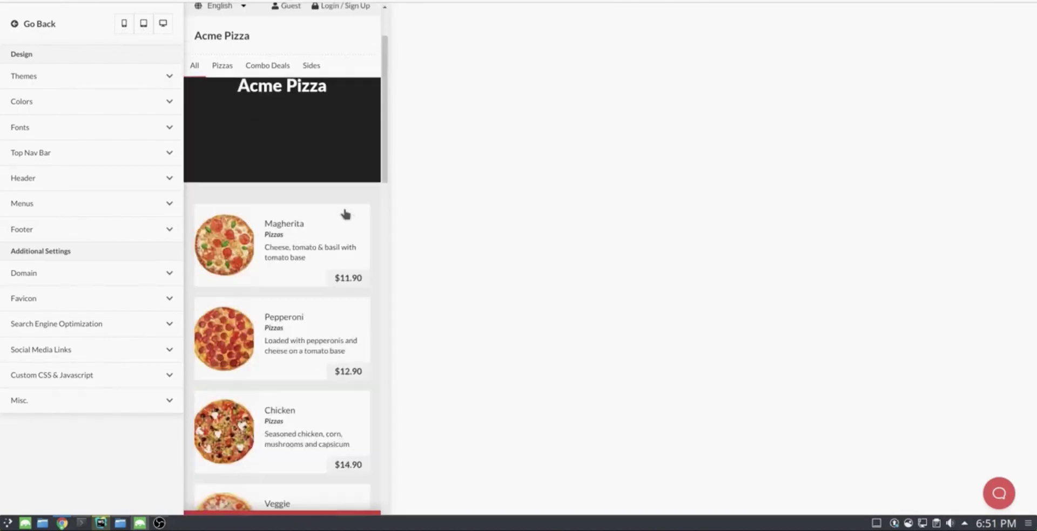
{"action": "left_click", "coordinate": [164, 31]}
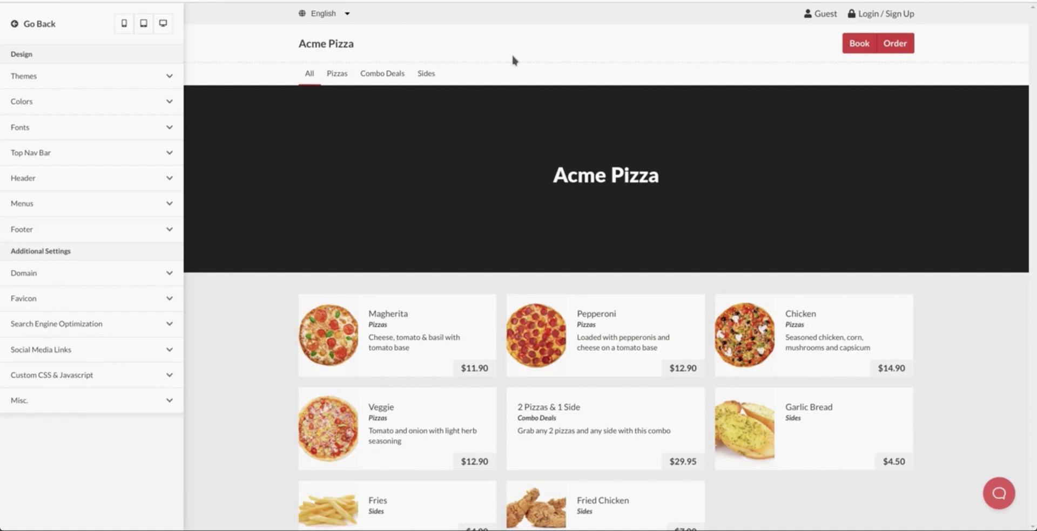
- Apply the Dark Theme to the store and review the page in the preview
{"action": "left_click", "coordinate": [122, 80]}
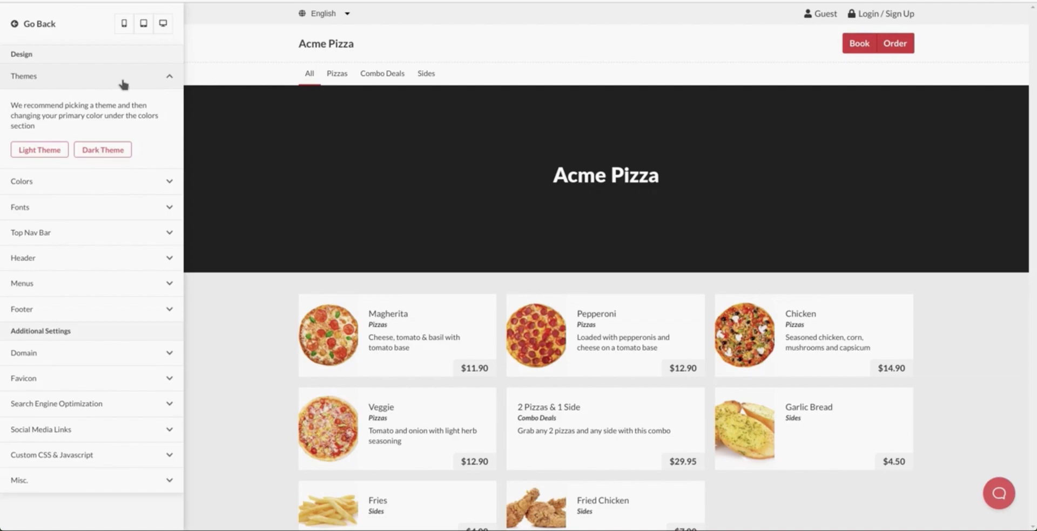
{"action": "scroll", "coordinate": [608, 178], "scroll_direction": "down", "scroll_amount": 2}
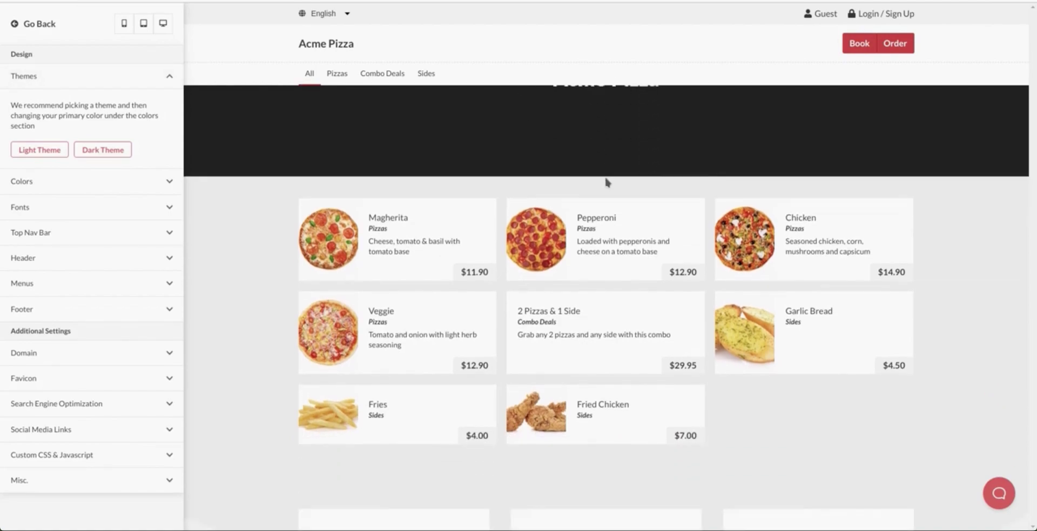
{"action": "scroll", "coordinate": [602, 186], "scroll_direction": "down", "scroll_amount": 2}
{"action": "scroll", "coordinate": [597, 185], "scroll_direction": "up", "scroll_amount": 4}
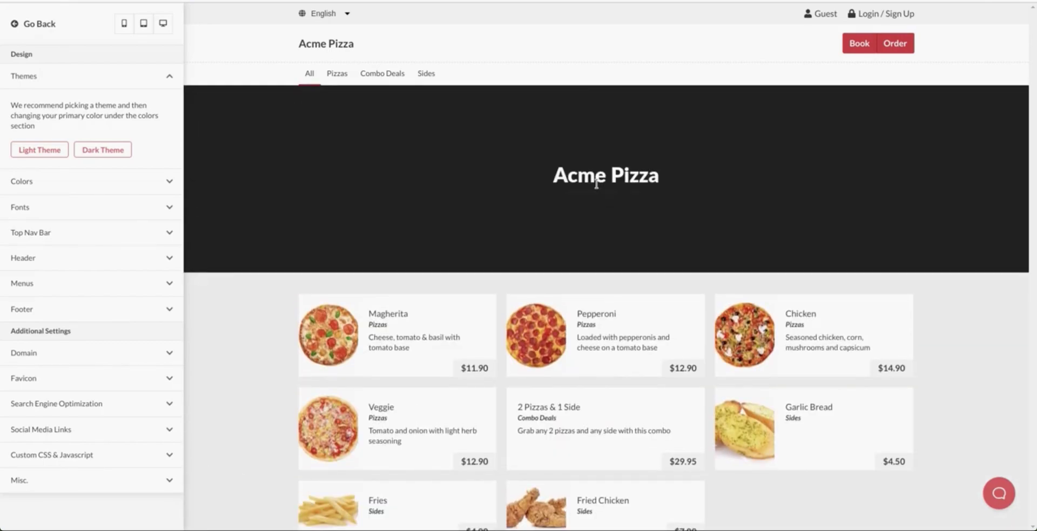
{"action": "left_click", "coordinate": [125, 153]}
{"action": "left_click", "coordinate": [610, 69]}
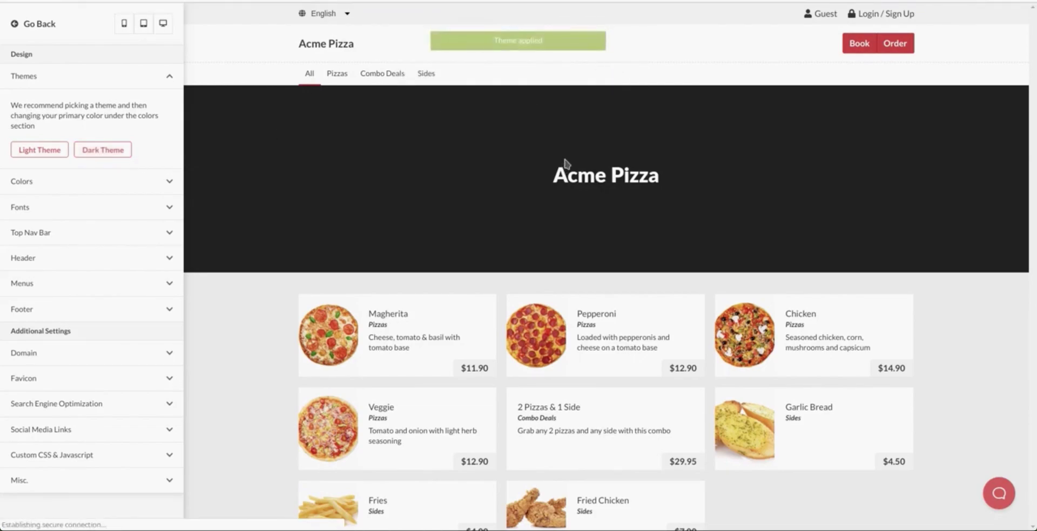
{"action": "scroll", "coordinate": [586, 164], "scroll_direction": "down", "scroll_amount": 7}
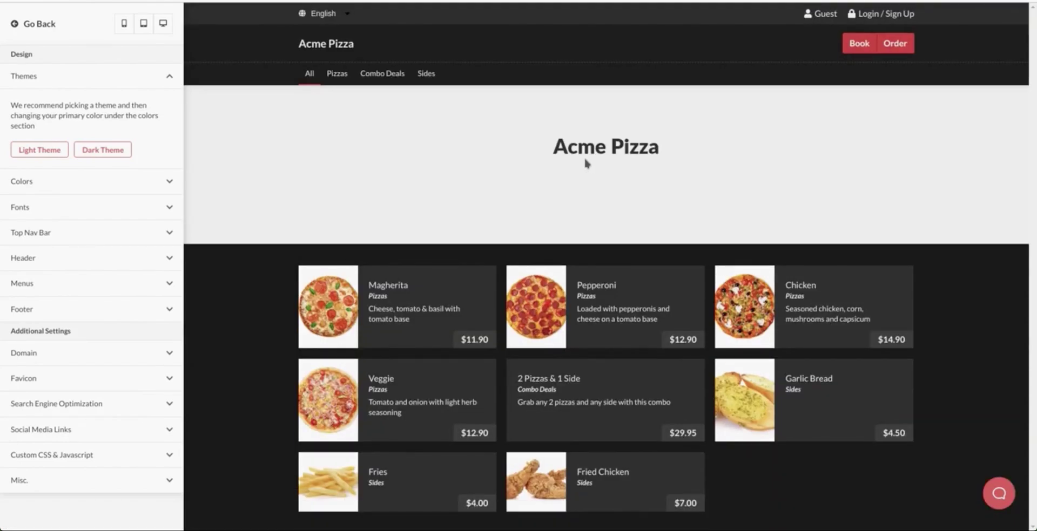
{"action": "scroll", "coordinate": [589, 186], "scroll_direction": "down", "scroll_amount": 4}
{"action": "scroll", "coordinate": [592, 199], "scroll_direction": "up", "scroll_amount": 8}
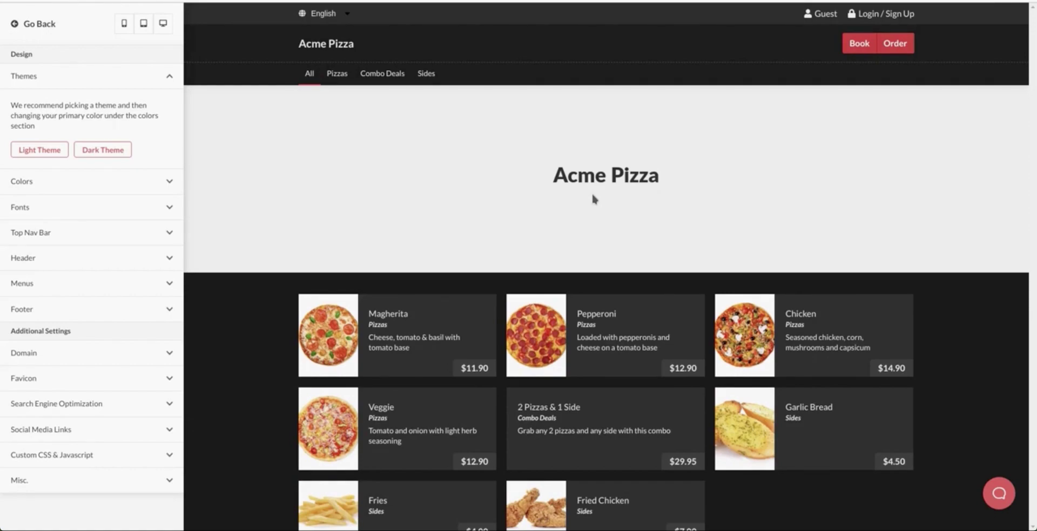
- Apply the Light Theme to the store, accepting the overwrite of its existing colors
{"action": "left_click", "coordinate": [56, 155]}
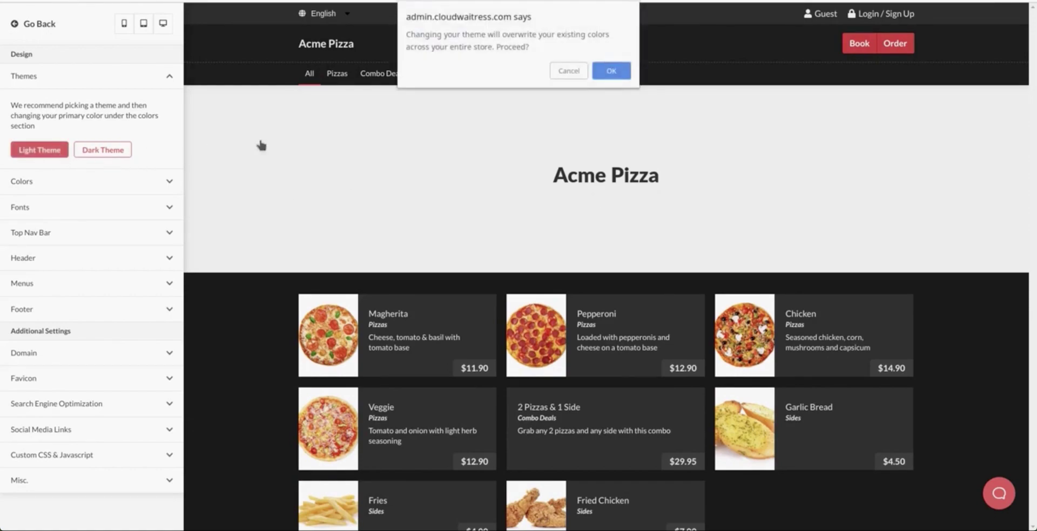
{"action": "left_click", "coordinate": [626, 73]}
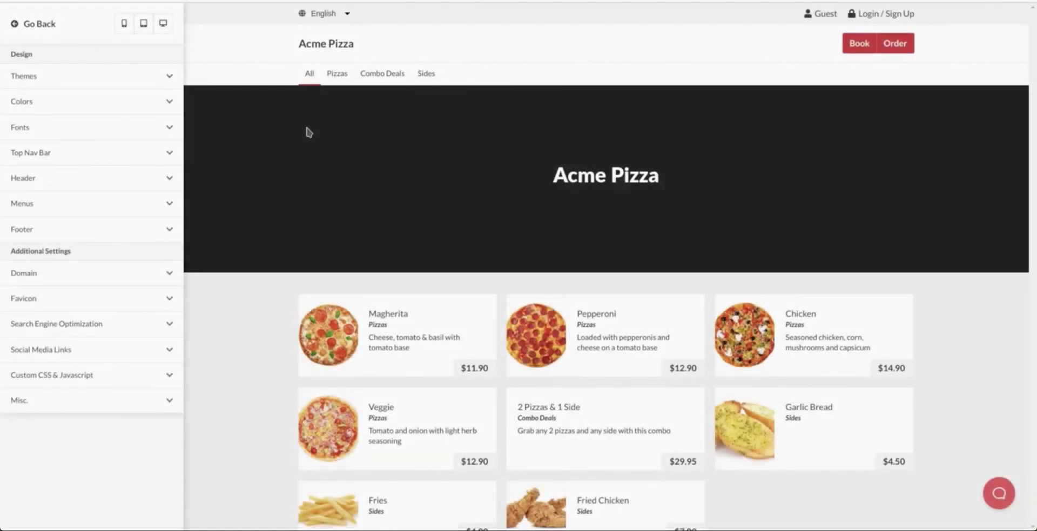
- Open the Colors settings and examine where the primary color is used on the store page
{"action": "left_click", "coordinate": [155, 107]}
{"action": "scroll", "coordinate": [139, 146], "scroll_direction": "down", "scroll_amount": 1}
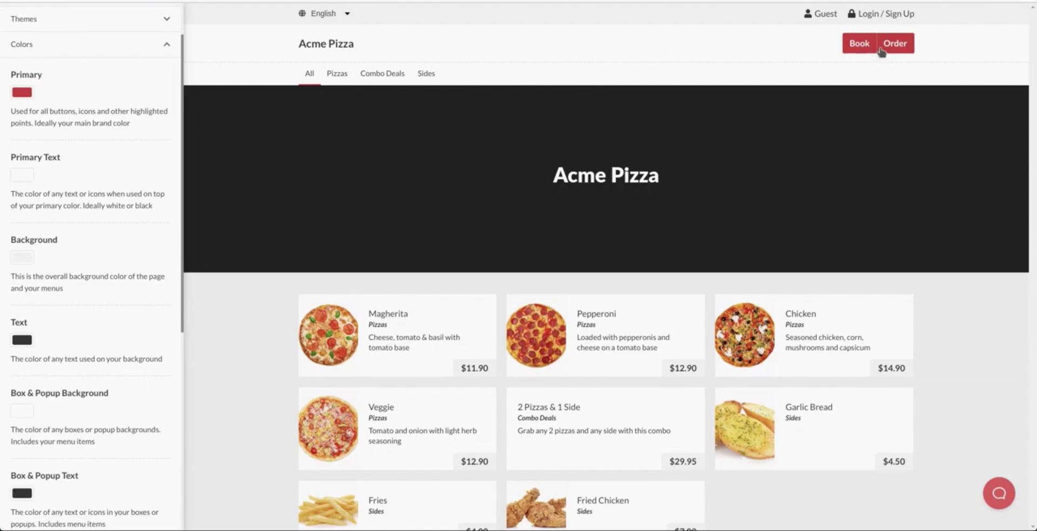
{"action": "scroll", "coordinate": [798, 189], "scroll_direction": "down", "scroll_amount": 7}
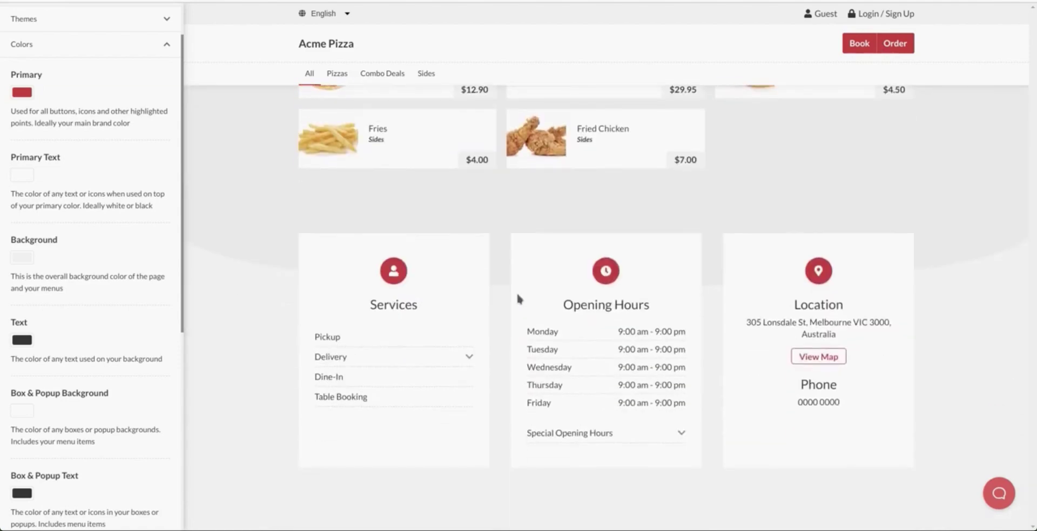
{"action": "scroll", "coordinate": [745, 268], "scroll_direction": "up", "scroll_amount": 6}
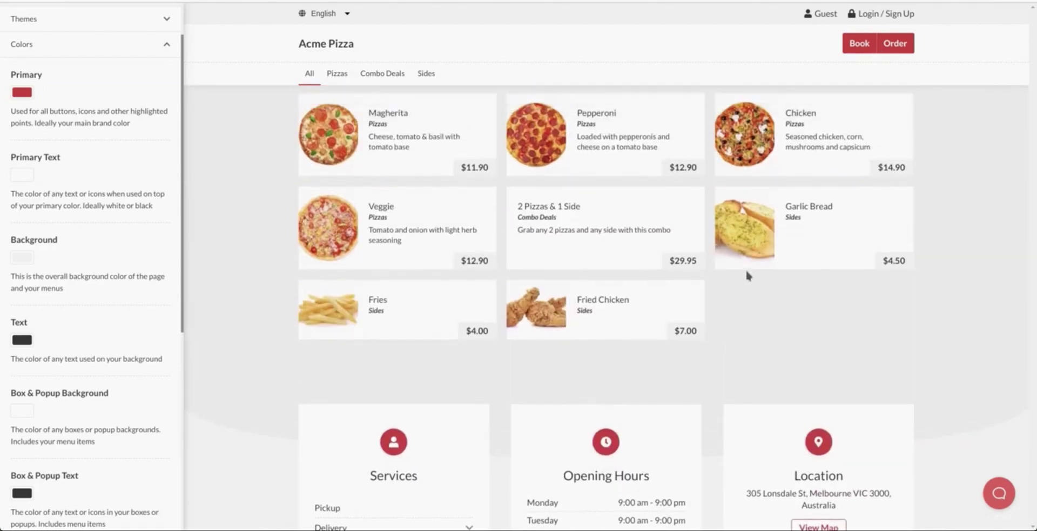
{"action": "scroll", "coordinate": [747, 275], "scroll_direction": "up", "scroll_amount": 1}
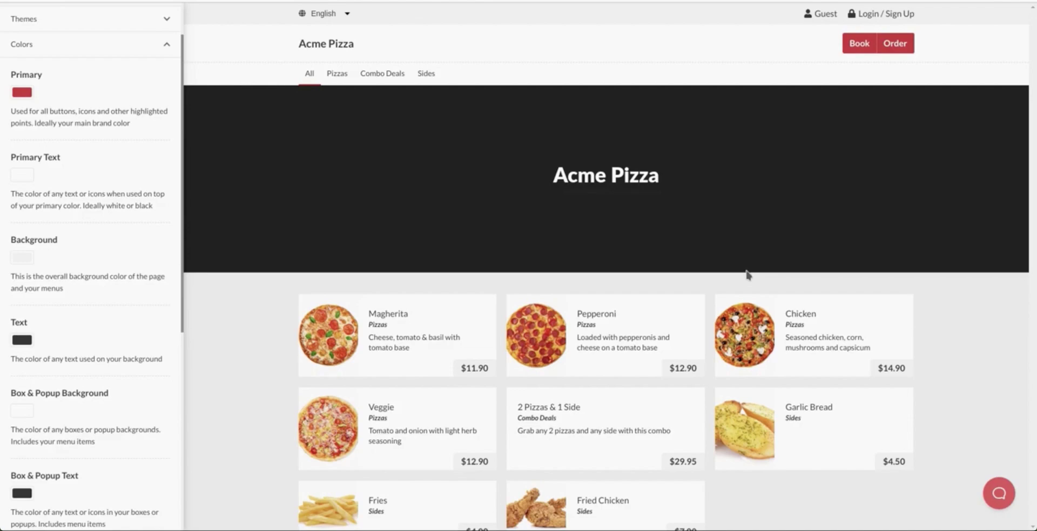
- Set the Primary color to blue #345BDA, save it, and check the buttons and icons across the store page
{"action": "left_click", "coordinate": [21, 96]}
{"action": "left_click", "coordinate": [89, 183]}
{"action": "left_click_drag", "start_coordinate": [89, 184], "coordinate": [92, 182]}
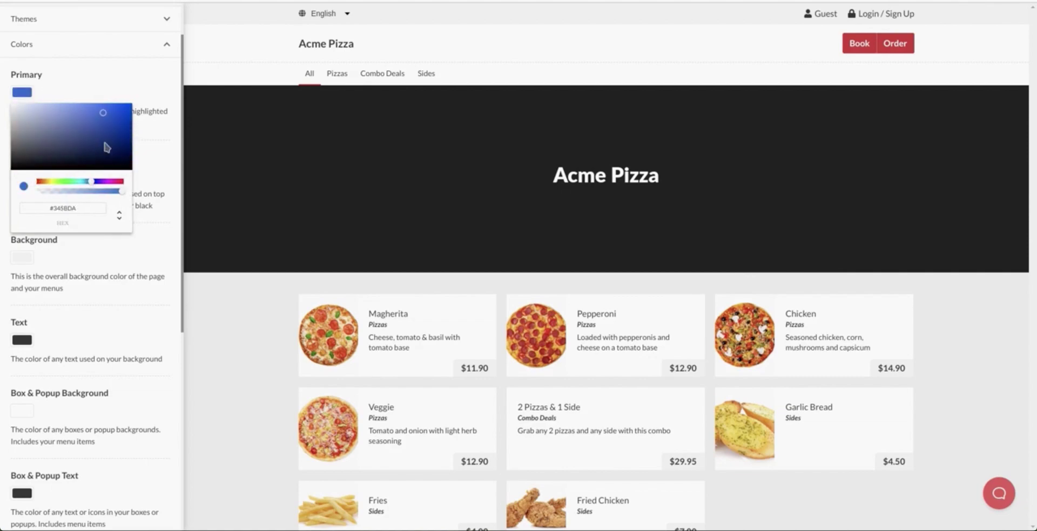
{"action": "left_click", "coordinate": [111, 86]}
{"action": "scroll", "coordinate": [108, 162], "scroll_direction": "down", "scroll_amount": 4}
{"action": "left_click", "coordinate": [100, 390]}
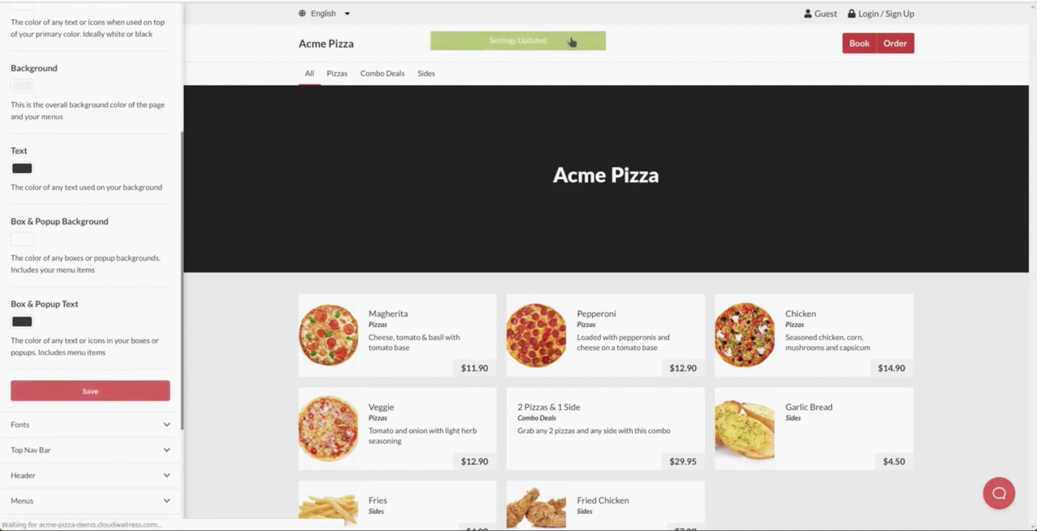
{"action": "scroll", "coordinate": [811, 151], "scroll_direction": "down", "scroll_amount": 2}
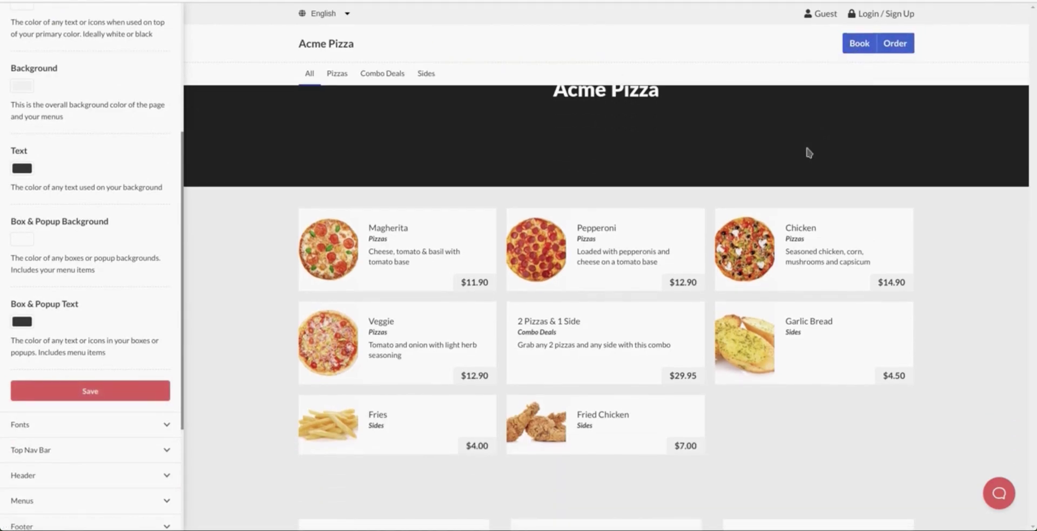
{"action": "scroll", "coordinate": [812, 150], "scroll_direction": "down", "scroll_amount": 6}
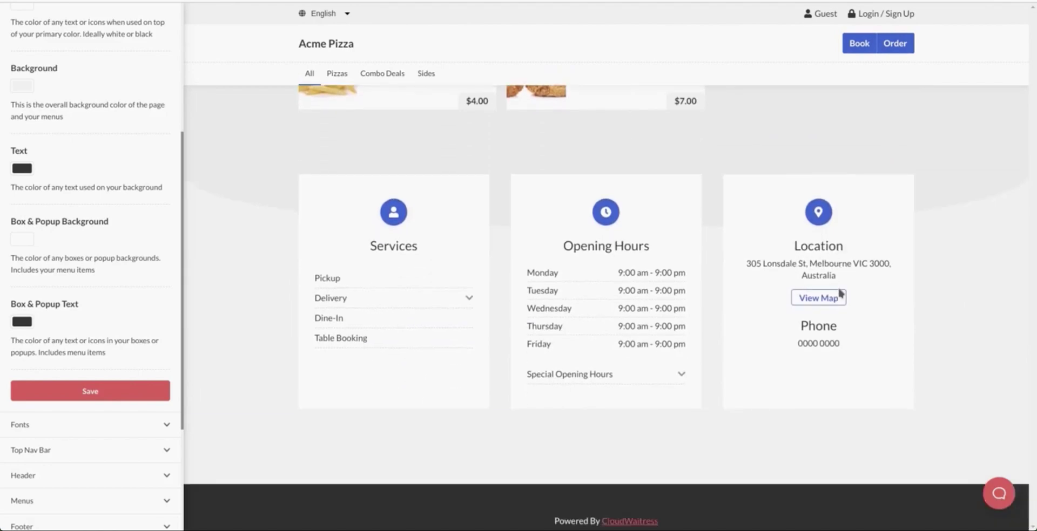
{"action": "scroll", "coordinate": [839, 290], "scroll_direction": "up", "scroll_amount": 6}
{"action": "scroll", "coordinate": [599, 248], "scroll_direction": "up", "scroll_amount": 4}
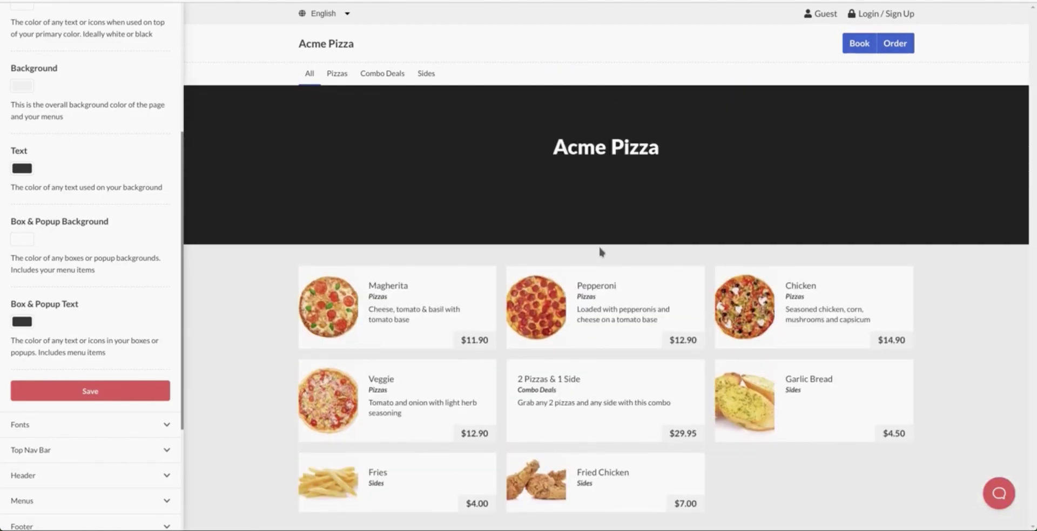
{"action": "scroll", "coordinate": [378, 232], "scroll_direction": "up", "scroll_amount": 1}
- Set the Primary color to red #DA3434 and save the color settings
{"action": "scroll", "coordinate": [124, 199], "scroll_direction": "up", "scroll_amount": 3}
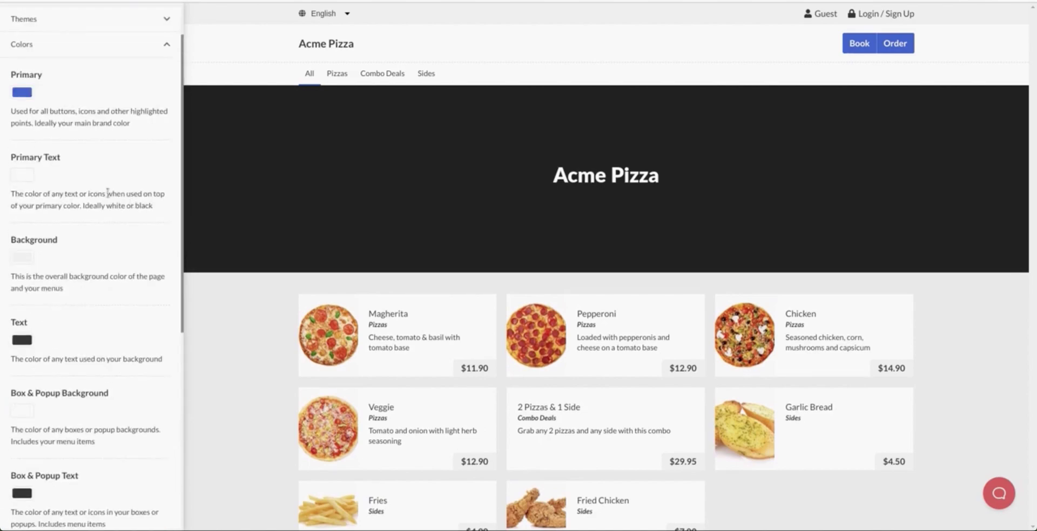
{"action": "left_click", "coordinate": [21, 92]}
{"action": "left_click_drag", "start_coordinate": [65, 183], "coordinate": [14, 185]}
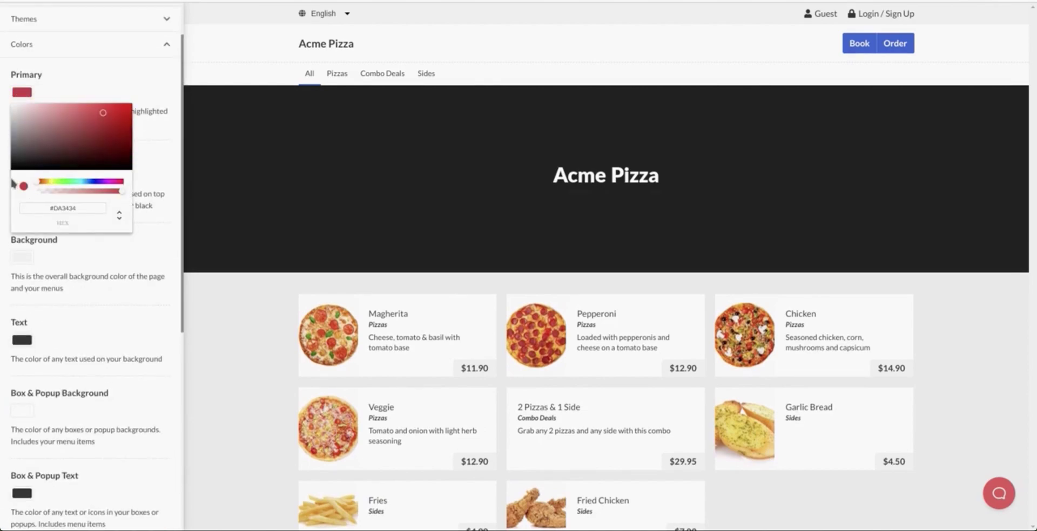
{"action": "left_click", "coordinate": [111, 96]}
{"action": "scroll", "coordinate": [113, 216], "scroll_direction": "down", "scroll_amount": 4}
{"action": "left_click", "coordinate": [127, 361]}
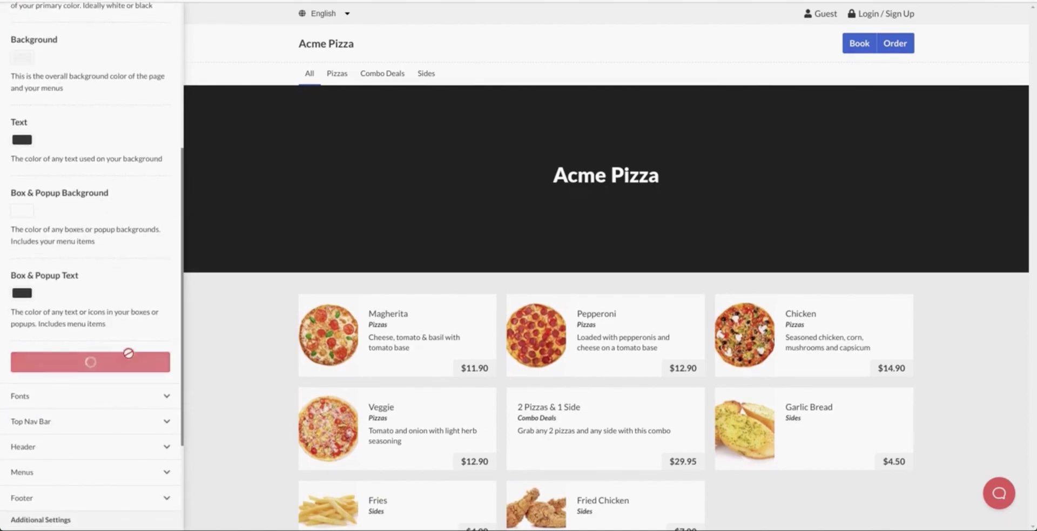
- Read the Primary Text color description, close the Colors settings and open the Fonts settings
{"action": "scroll", "coordinate": [95, 191], "scroll_direction": "up", "scroll_amount": 3}
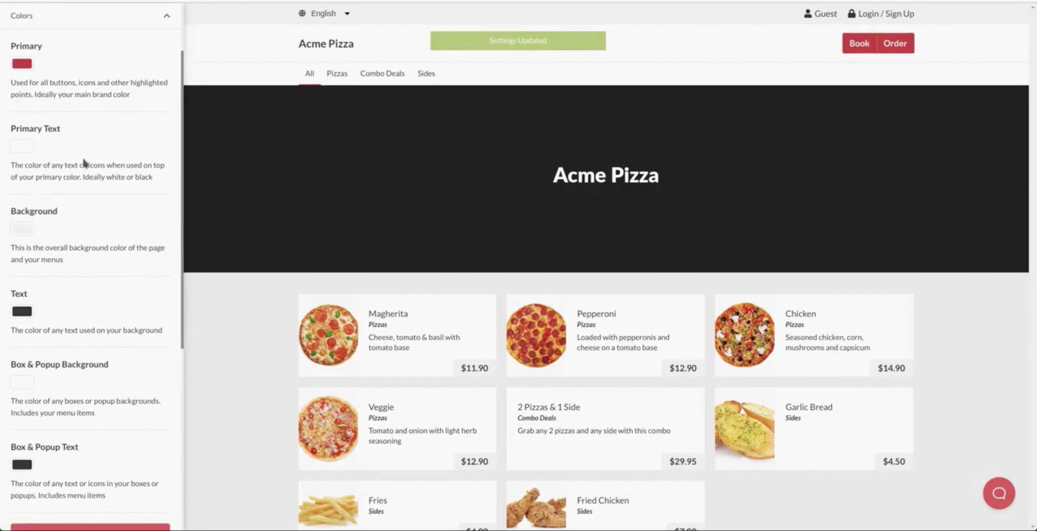
{"action": "left_click_drag", "start_coordinate": [14, 169], "coordinate": [151, 176]}
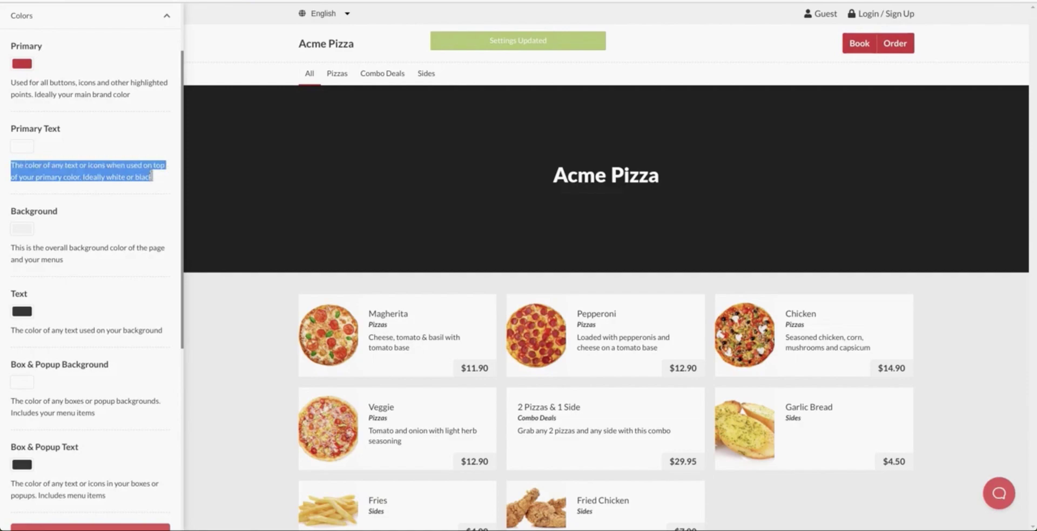
{"action": "left_click", "coordinate": [150, 190]}
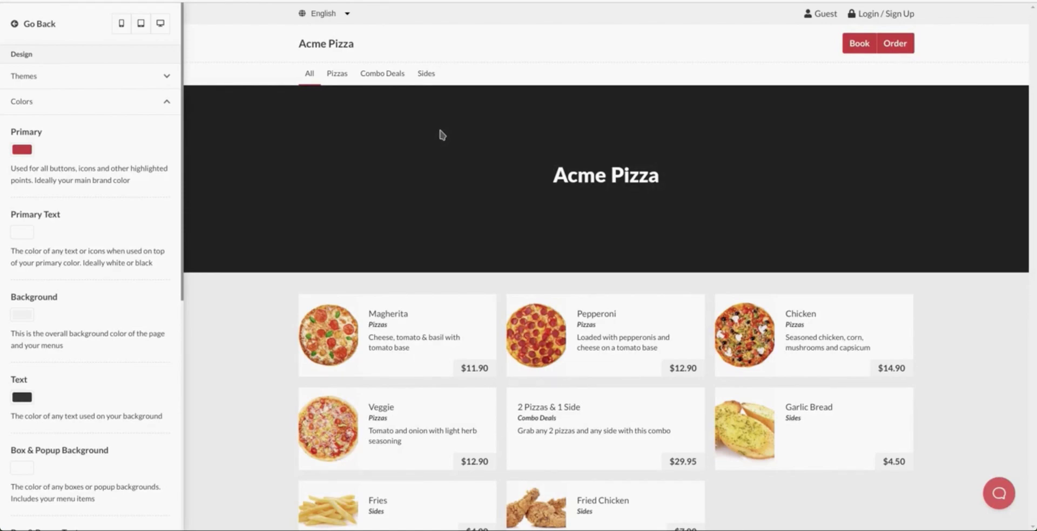
{"action": "left_click", "coordinate": [112, 105]}
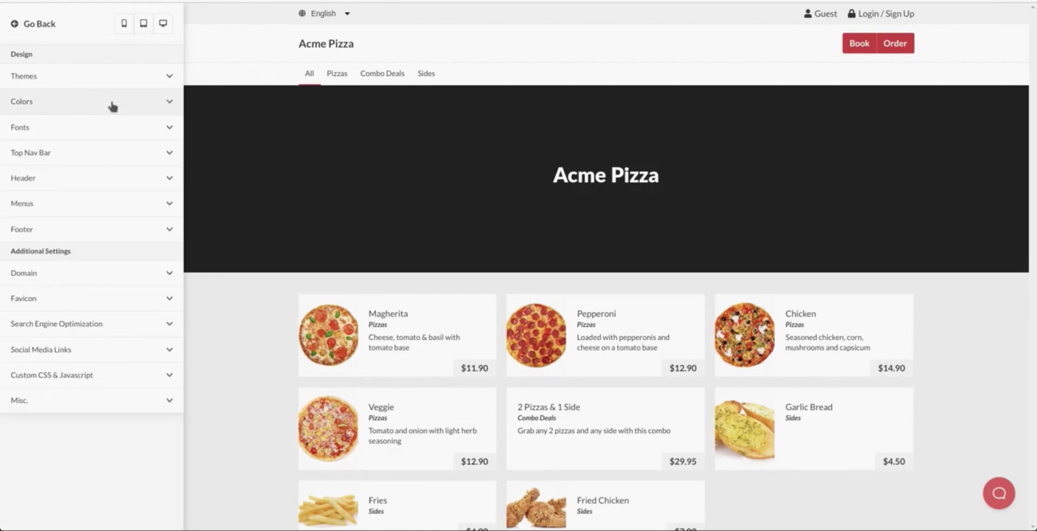
{"action": "left_click", "coordinate": [110, 131]}
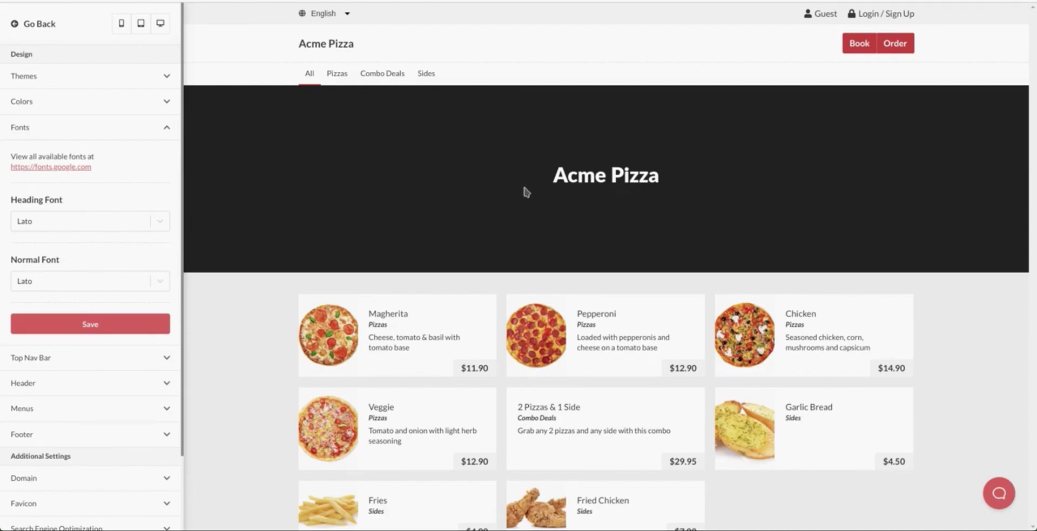
- Examine which headings on the store page use the heading font, from the banner and store name to the Services and Opening Hours sections
{"action": "left_click_drag", "start_coordinate": [549, 174], "coordinate": [685, 185]}
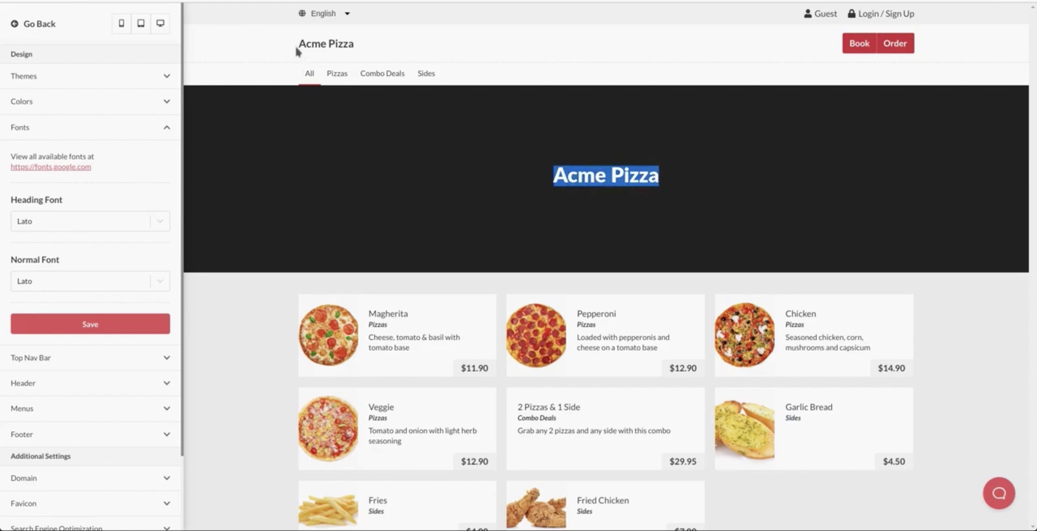
{"action": "left_click_drag", "start_coordinate": [298, 44], "coordinate": [356, 50]}
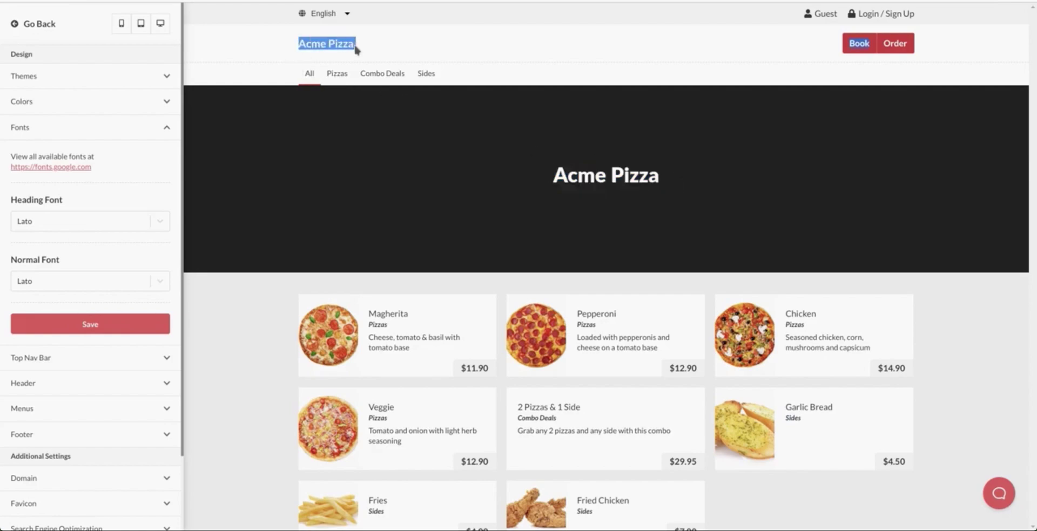
{"action": "scroll", "coordinate": [405, 162], "scroll_direction": "down", "scroll_amount": 2}
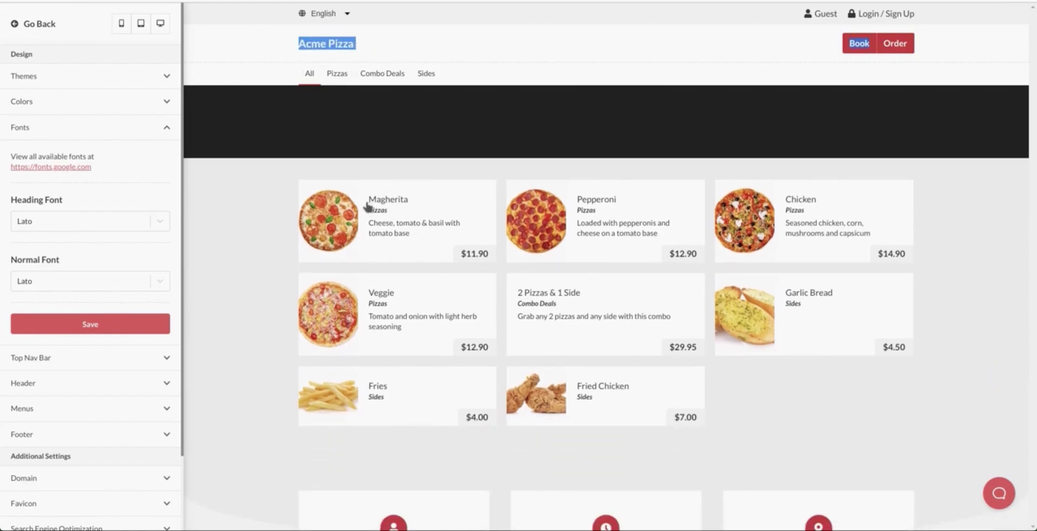
{"action": "scroll", "coordinate": [663, 127], "scroll_direction": "down", "scroll_amount": 5}
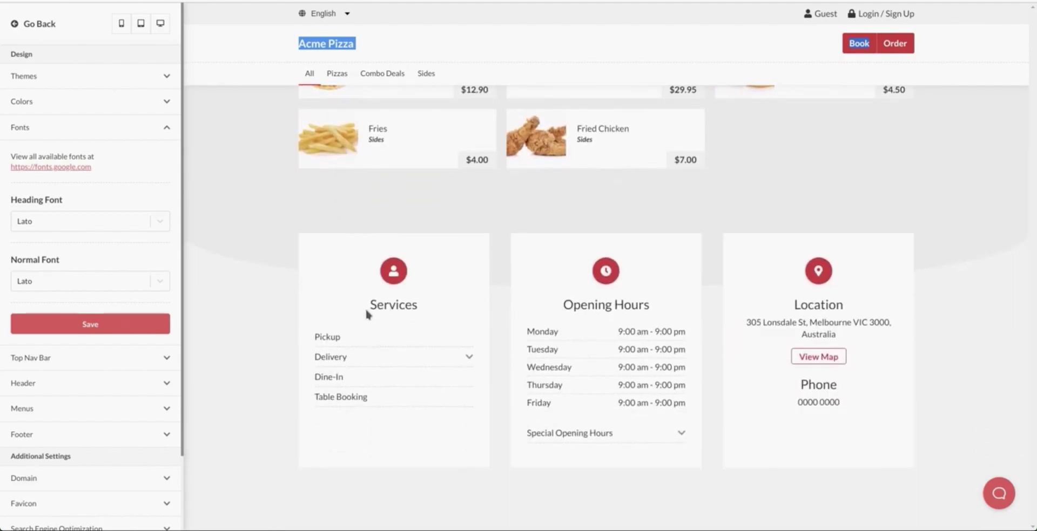
{"action": "left_click_drag", "start_coordinate": [365, 309], "coordinate": [437, 310]}
{"action": "left_click_drag", "start_coordinate": [553, 306], "coordinate": [656, 244]}
{"action": "left_click", "coordinate": [640, 193]}
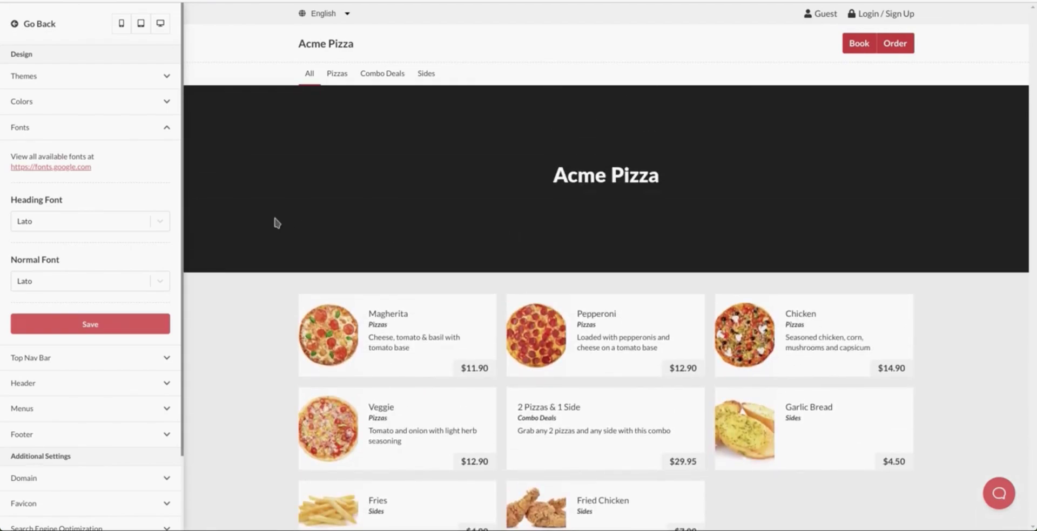
- Open the linked Google Fonts directory and browse the available font families as far as Merriweather
{"action": "left_click", "coordinate": [63, 169]}
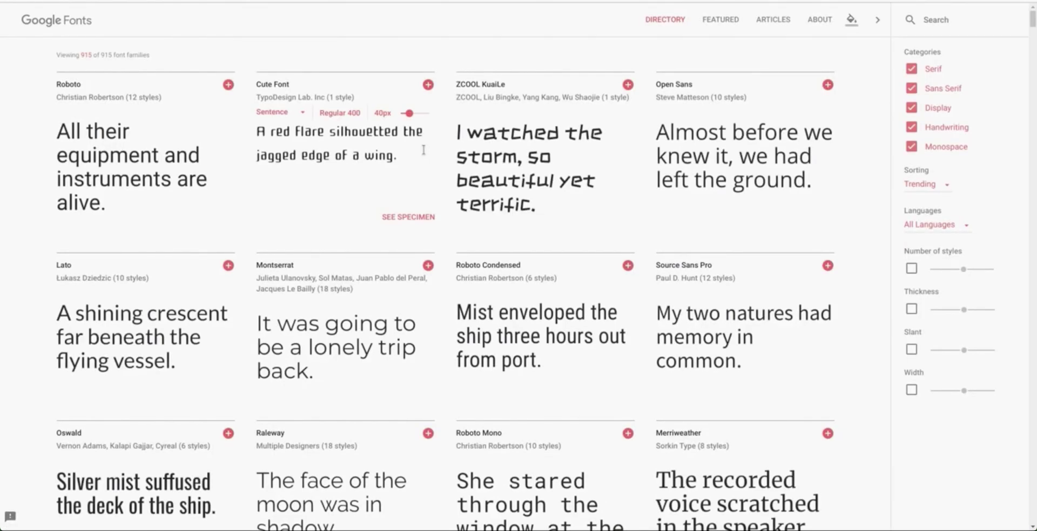
{"action": "scroll", "coordinate": [419, 178], "scroll_direction": "down", "scroll_amount": 1}
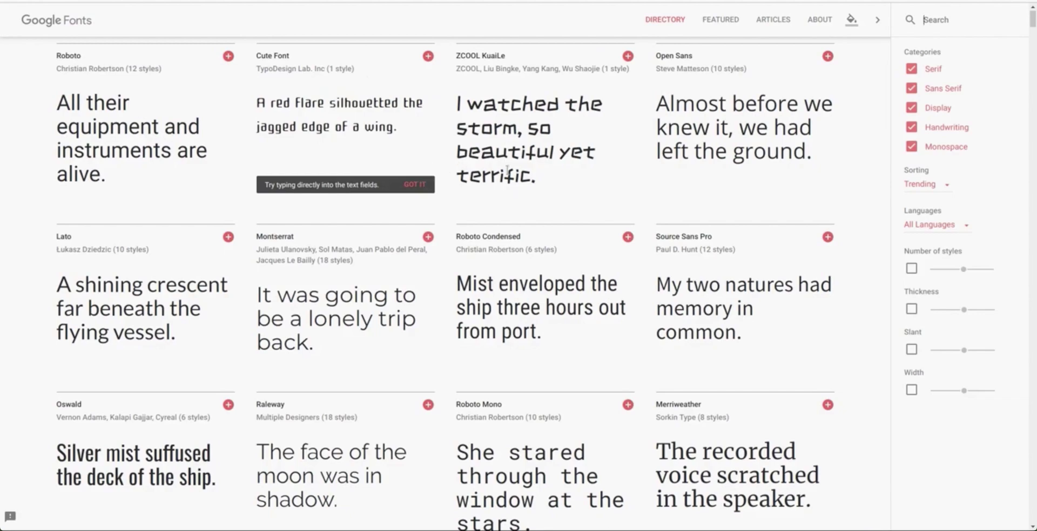
{"action": "scroll", "coordinate": [639, 192], "scroll_direction": "down", "scroll_amount": 3}
{"action": "mouse_move", "coordinate": [666, 275]}
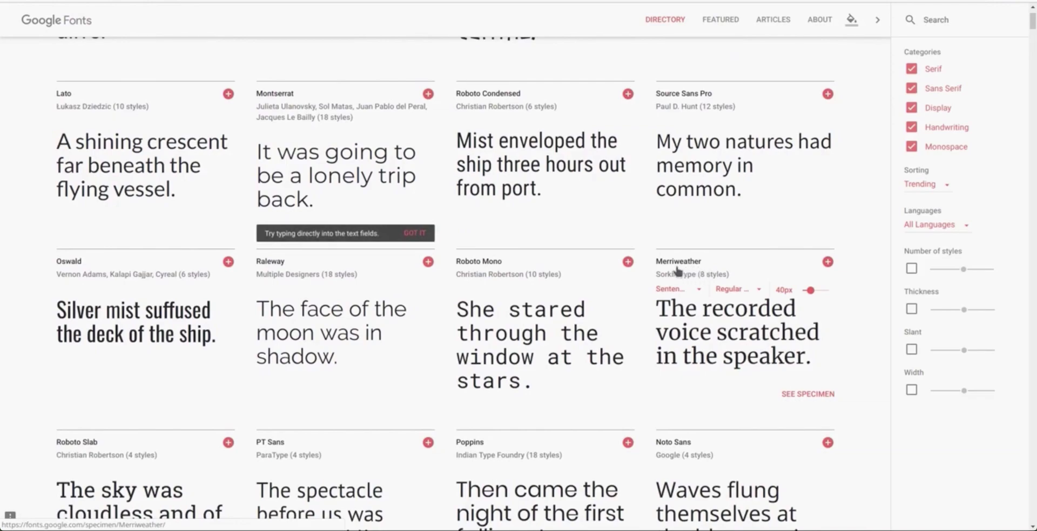
{"action": "scroll", "coordinate": [247, 139], "scroll_direction": "up", "scroll_amount": 1}
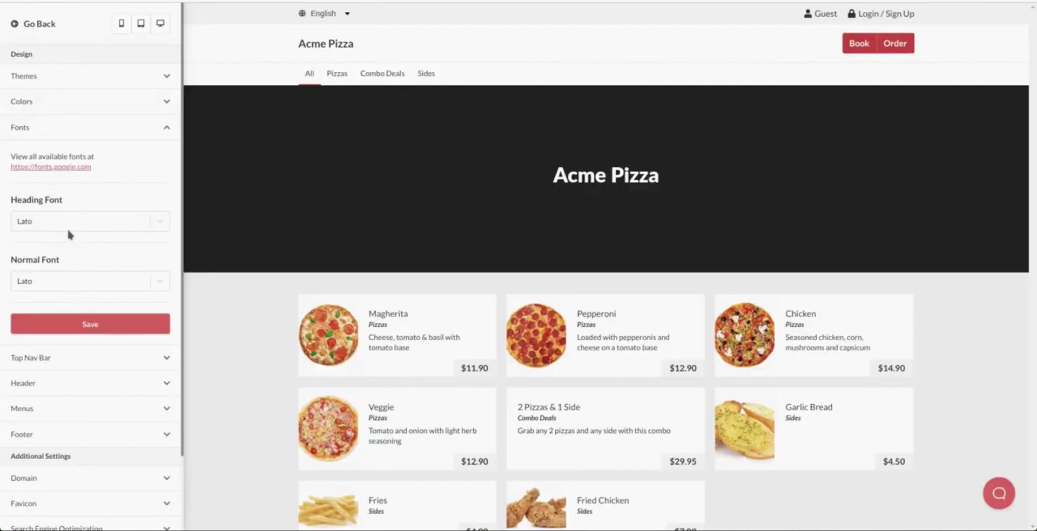
- Set the Heading Font to Merriweather, save it, and check the headings across the store page
{"action": "left_click", "coordinate": [69, 225]}
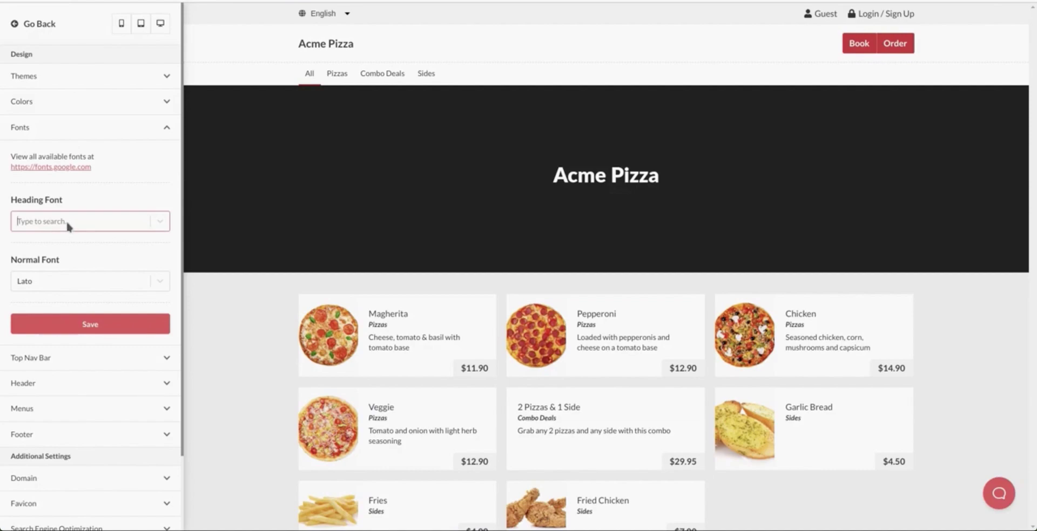
{"action": "type", "text": "merri"}
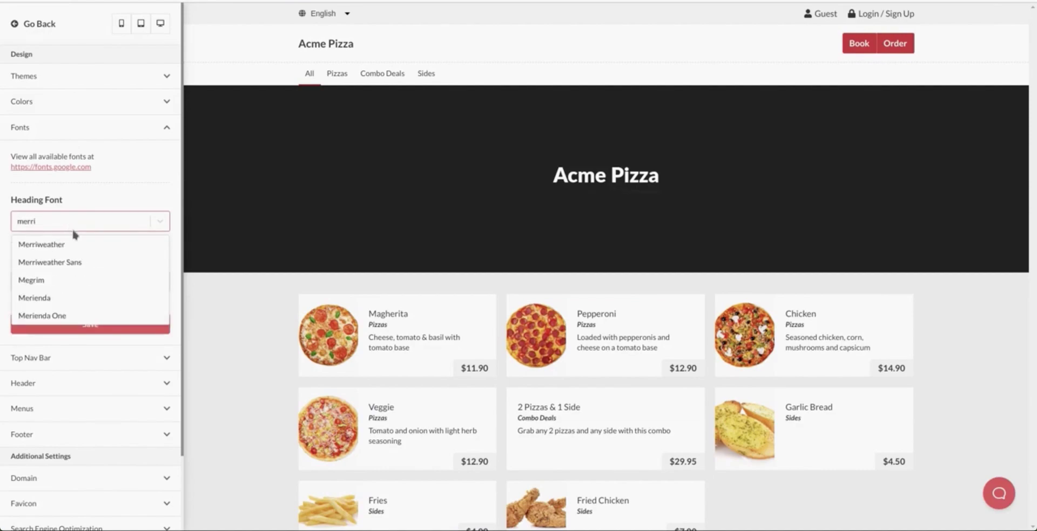
{"action": "left_click", "coordinate": [79, 245]}
{"action": "left_click", "coordinate": [79, 324]}
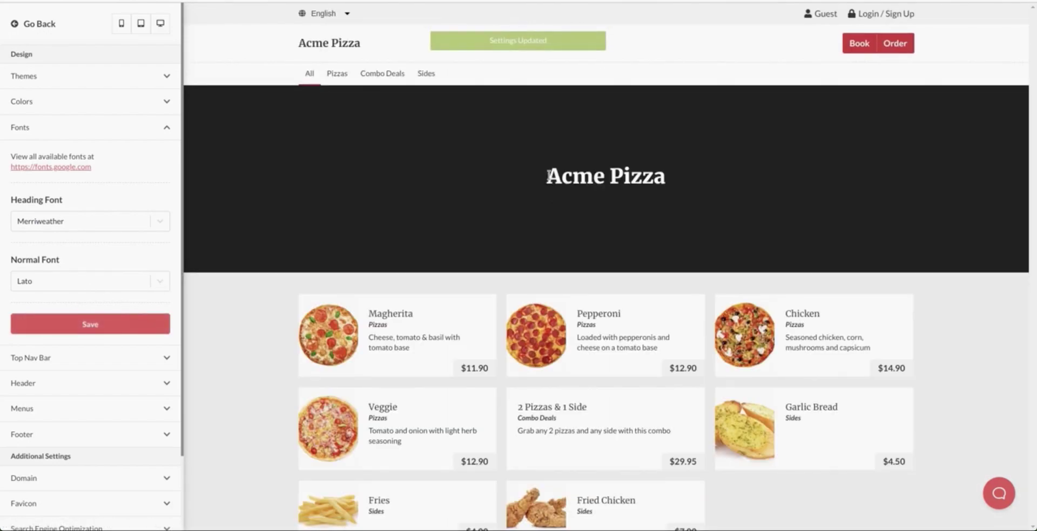
{"action": "left_click_drag", "start_coordinate": [547, 178], "coordinate": [671, 182]}
{"action": "left_click", "coordinate": [396, 44]}
{"action": "scroll", "coordinate": [385, 176], "scroll_direction": "down", "scroll_amount": 3}
{"action": "scroll", "coordinate": [423, 301], "scroll_direction": "down", "scroll_amount": 3}
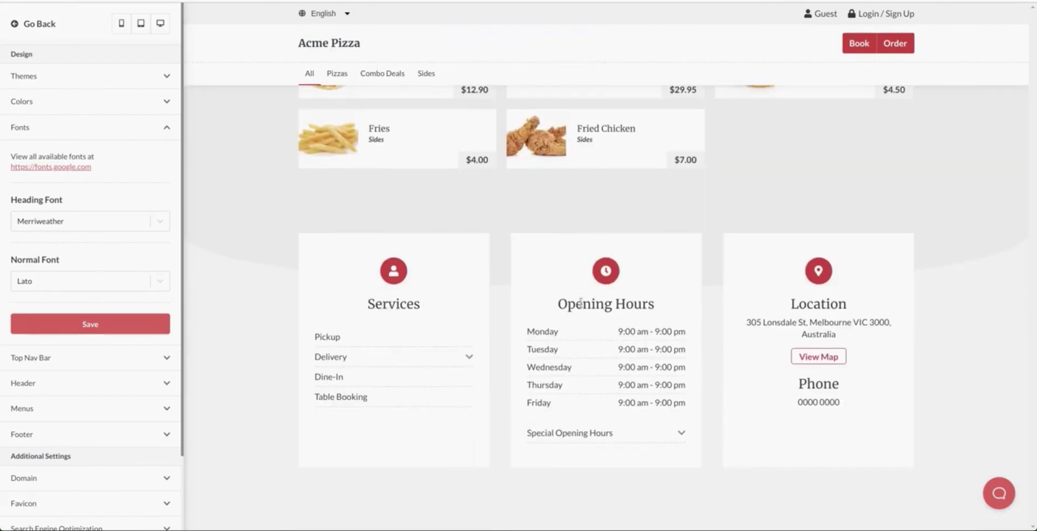
{"action": "scroll", "coordinate": [462, 238], "scroll_direction": "up", "scroll_amount": 5}
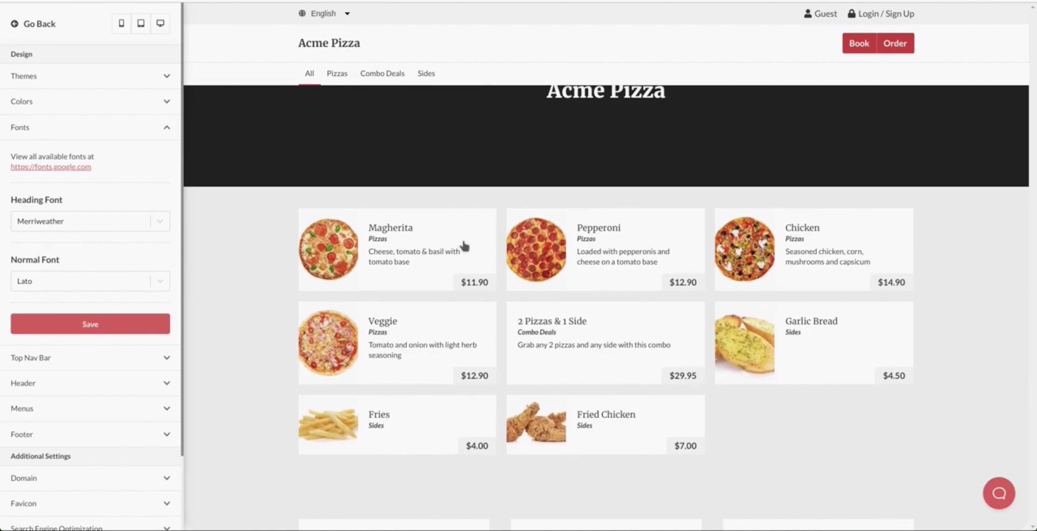
- Set the Heading Font to Lato and save the font settings
{"action": "left_click", "coordinate": [107, 221]}
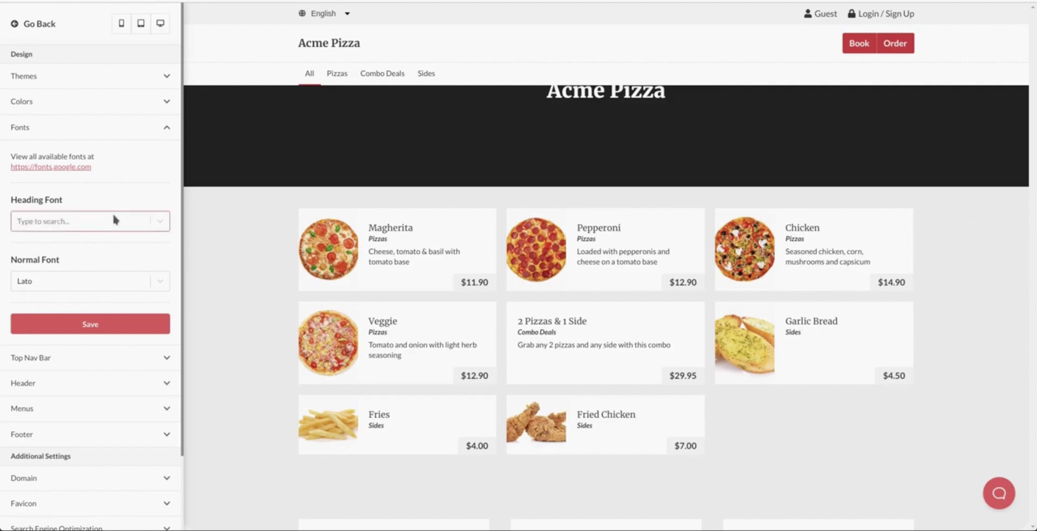
{"action": "type", "text": "lato"}
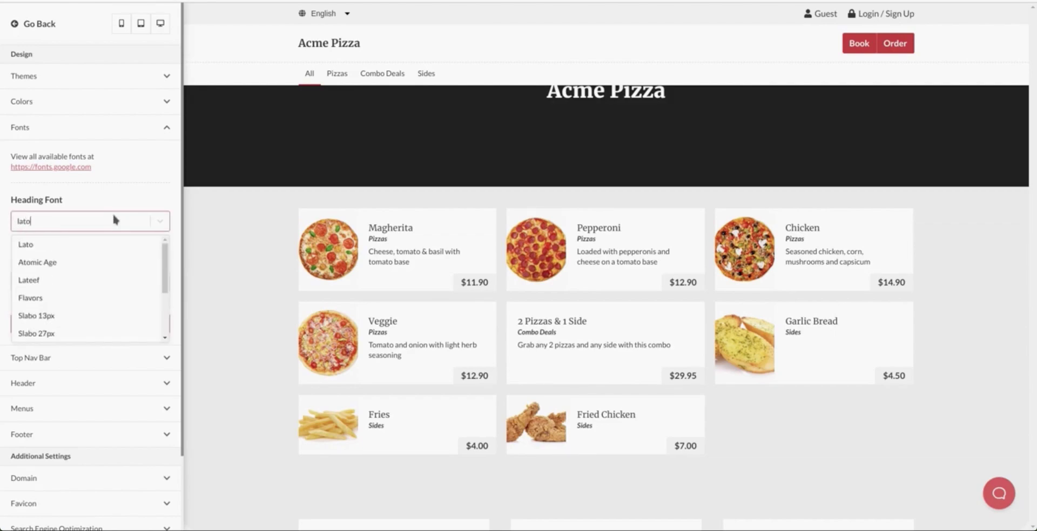
{"action": "left_click", "coordinate": [124, 244]}
{"action": "left_click", "coordinate": [127, 324]}
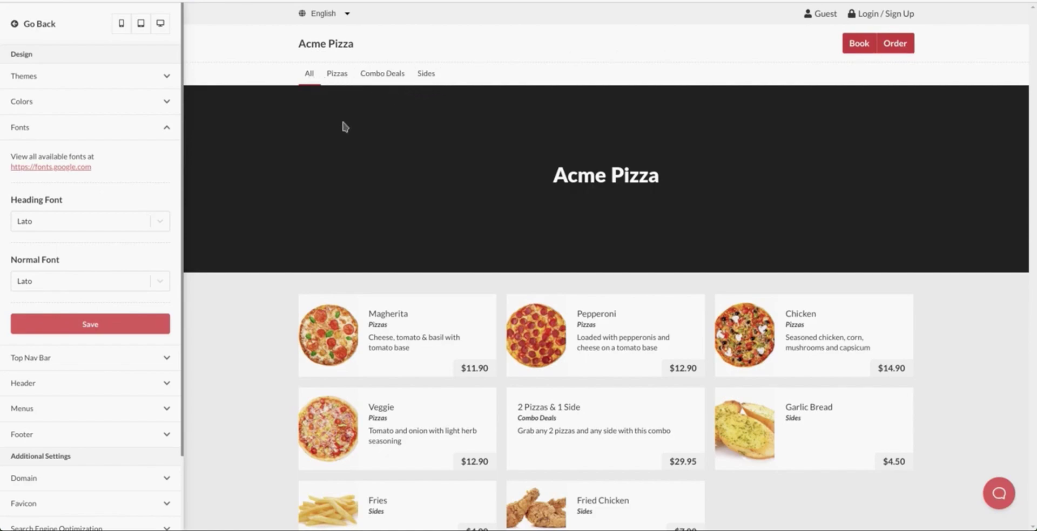
- Close the Fonts settings, open the Top Nav Bar settings and review the color and logo options
{"action": "left_click", "coordinate": [137, 130]}
{"action": "left_click", "coordinate": [81, 157]}
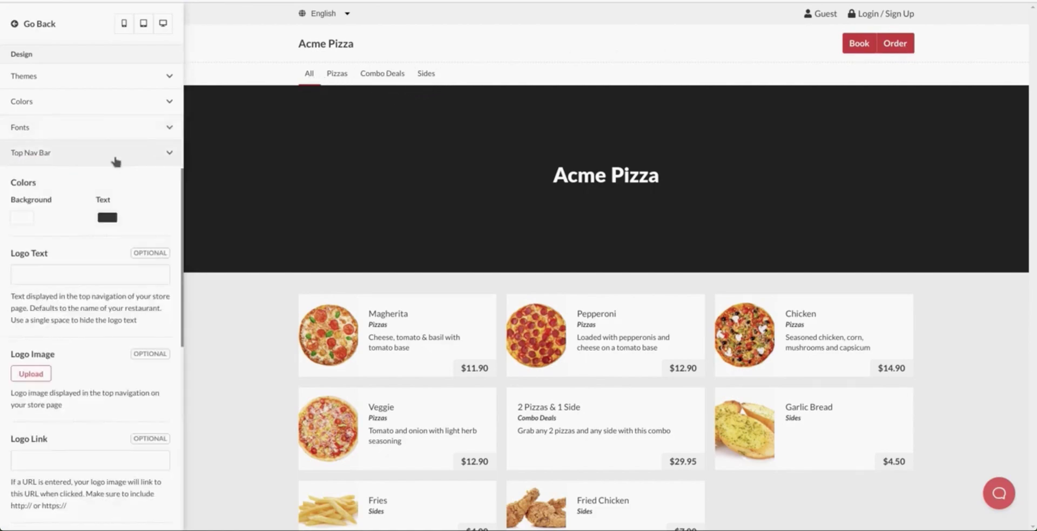
{"action": "scroll", "coordinate": [129, 185], "scroll_direction": "down", "scroll_amount": 2}
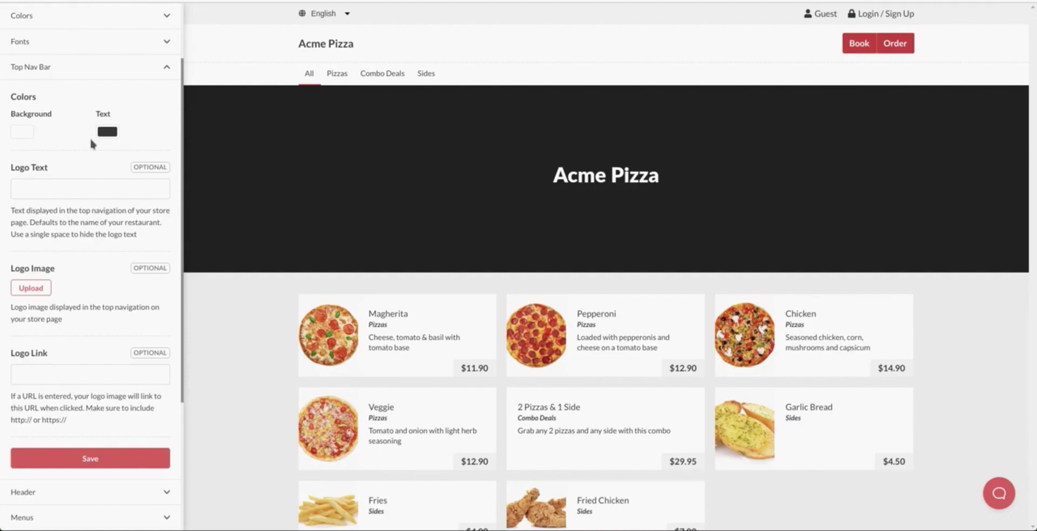
{"action": "scroll", "coordinate": [91, 139], "scroll_direction": "down", "scroll_amount": 1}
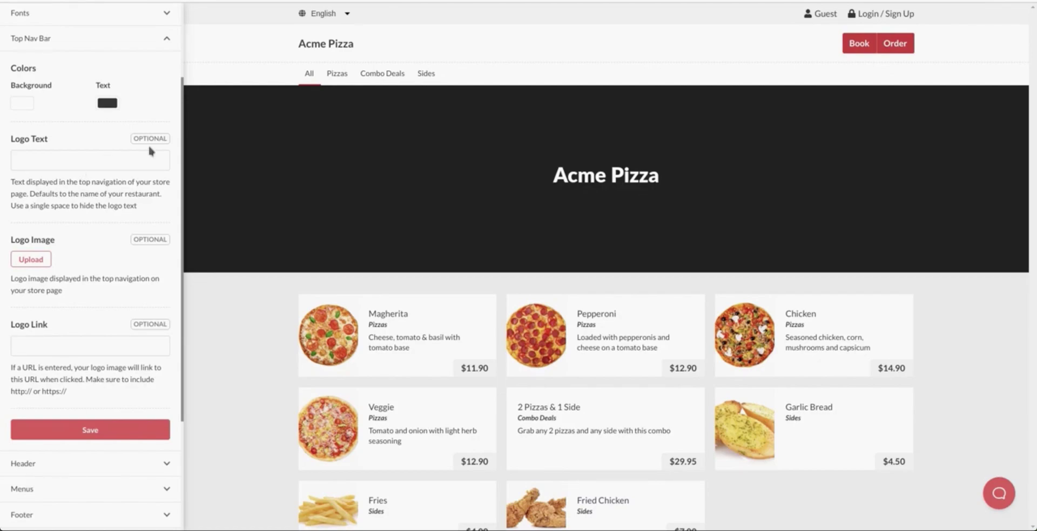
- Set the Logo Text to "The Best Pizza Store", save it, and check the text in the store page's navigation bar
{"action": "left_click", "coordinate": [57, 166]}
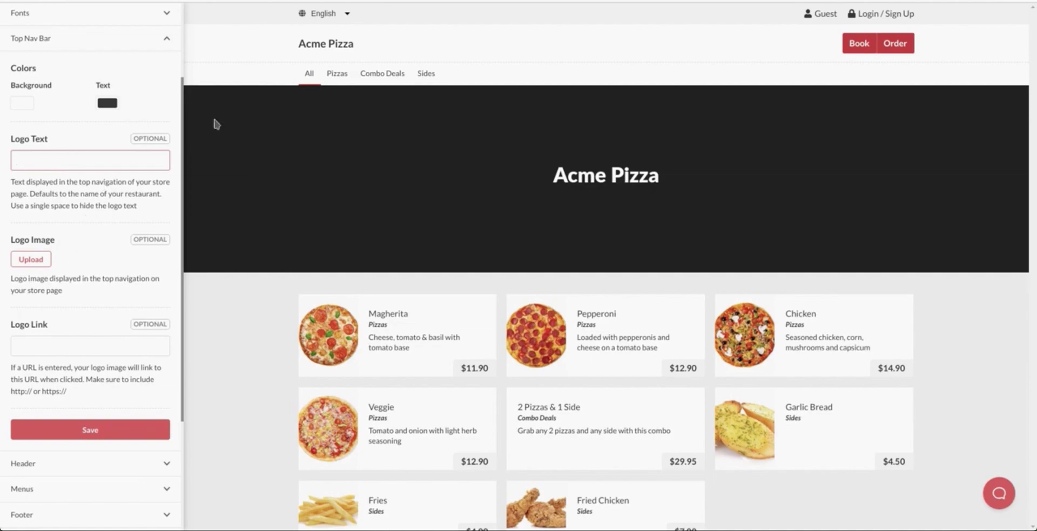
{"action": "left_click_drag", "start_coordinate": [300, 40], "coordinate": [359, 48]}
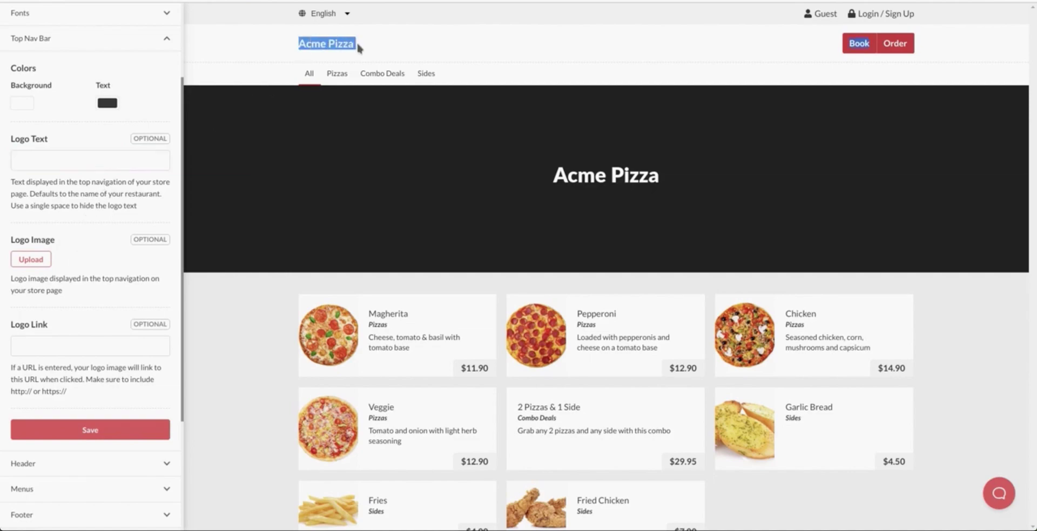
{"action": "left_click", "coordinate": [96, 159]}
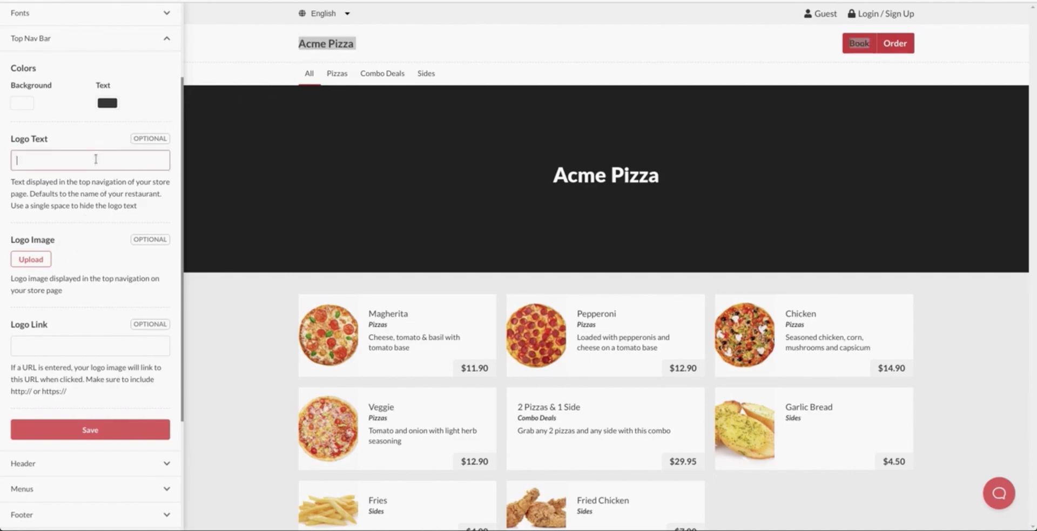
{"action": "type", "text": "The Best Pizza Store"}
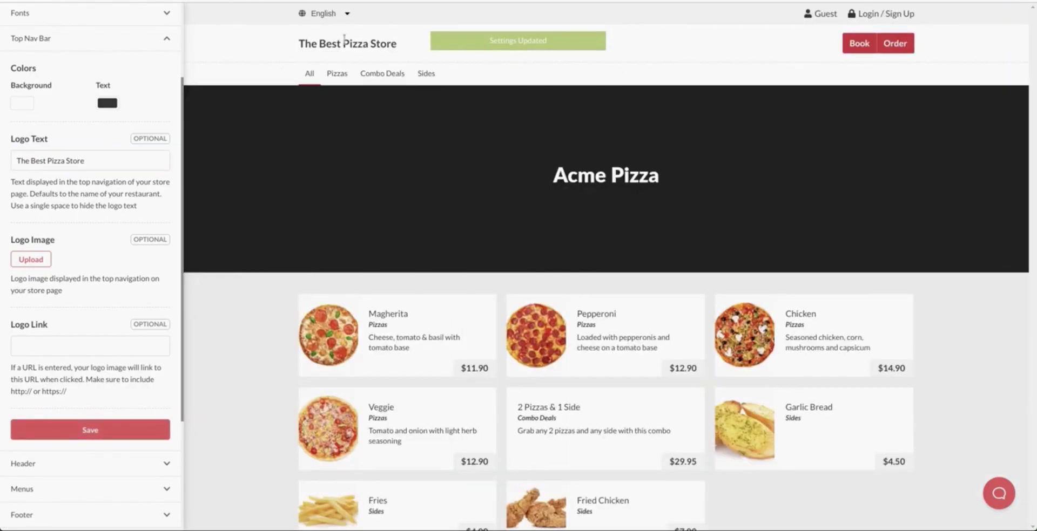
{"action": "left_click_drag", "start_coordinate": [398, 44], "coordinate": [362, 42]}
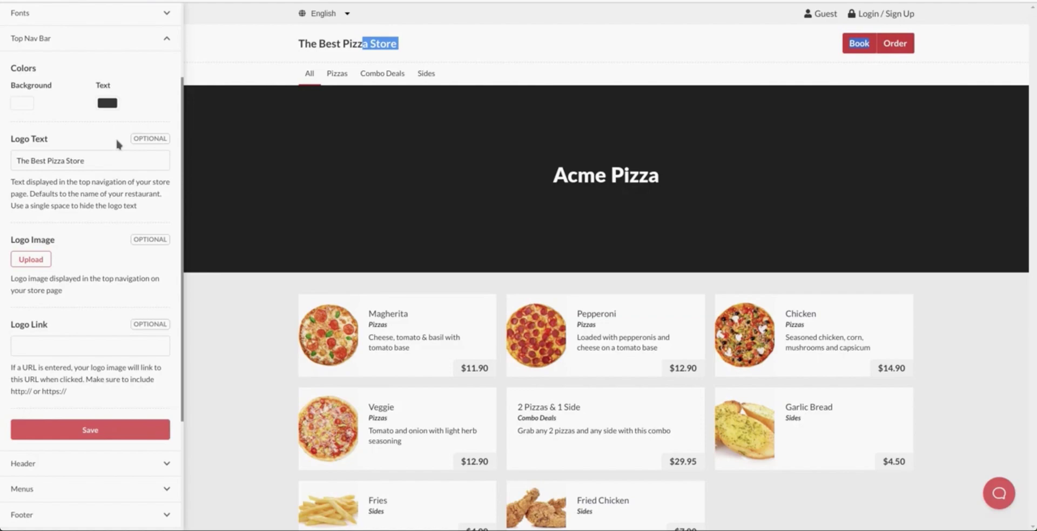
- Upload the local file logo-acme-pizza.png as the Logo Image and save the Top Nav Bar settings
{"action": "left_click", "coordinate": [41, 266]}
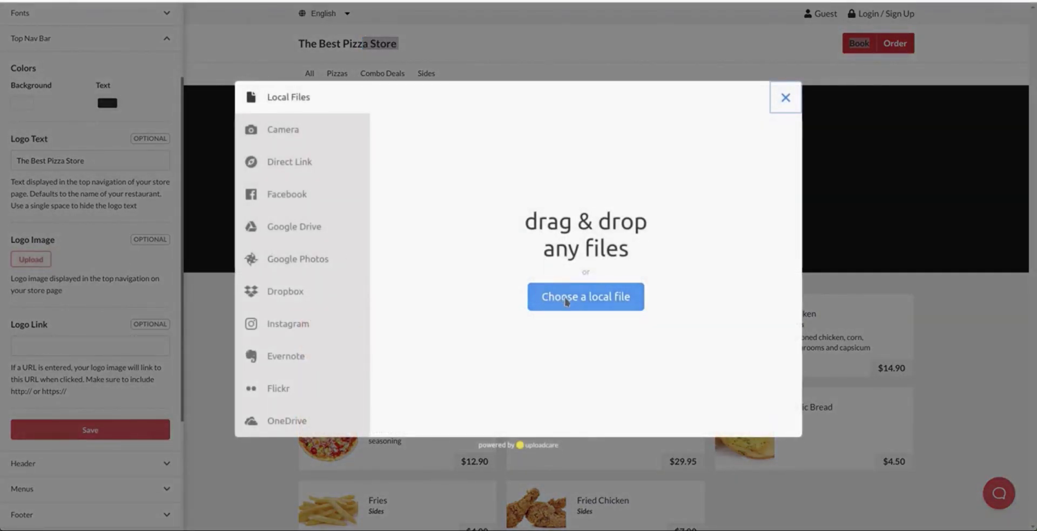
{"action": "left_click", "coordinate": [566, 301]}
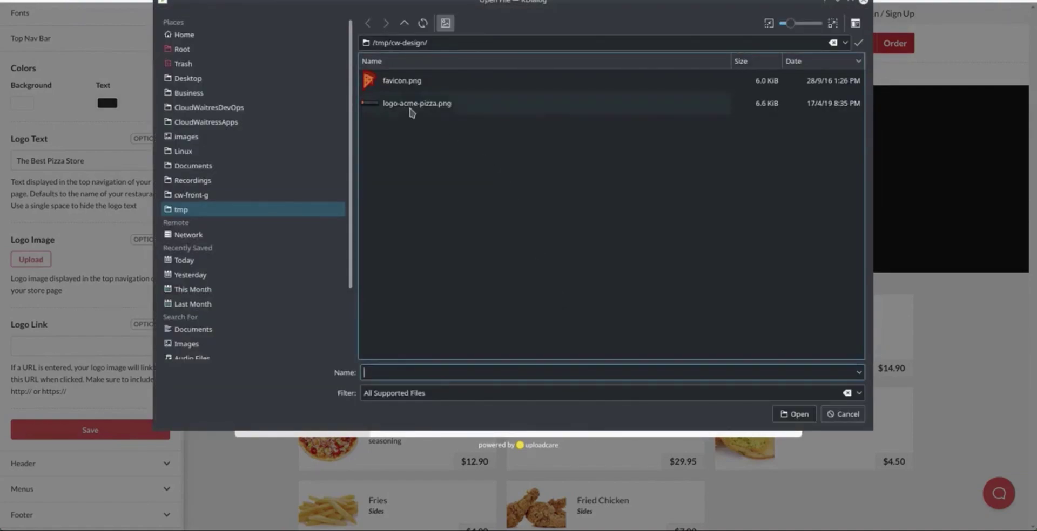
{"action": "double_click", "coordinate": [412, 112]}
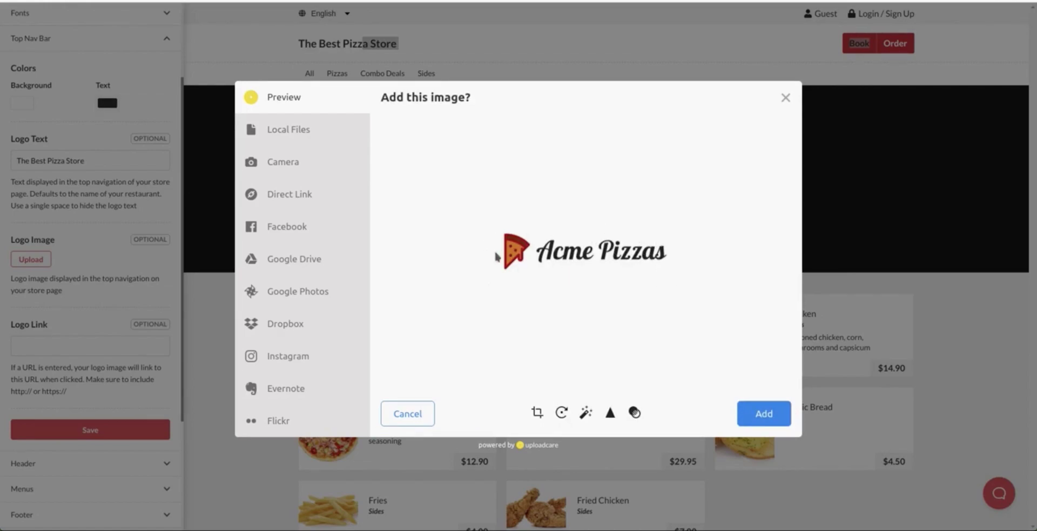
{"action": "left_click", "coordinate": [783, 417]}
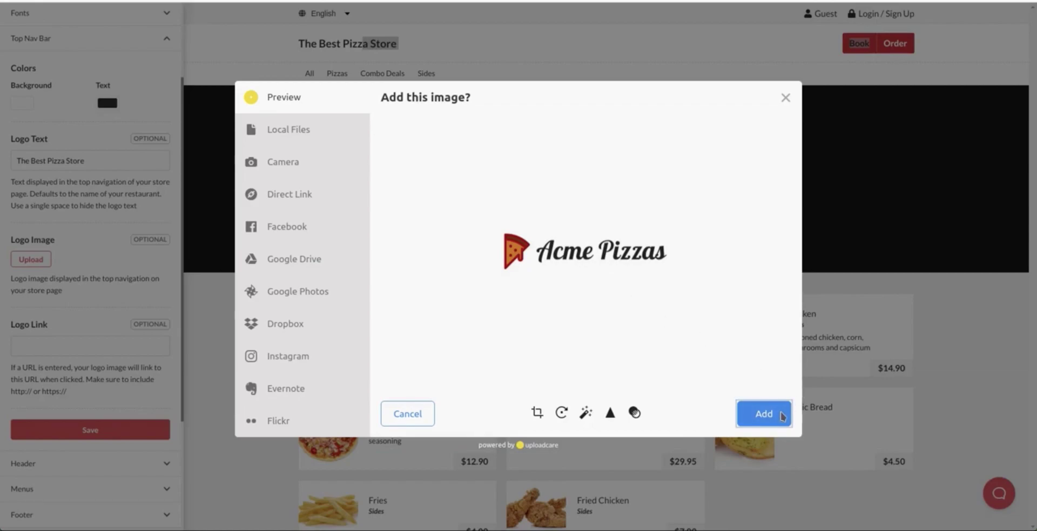
{"action": "left_click", "coordinate": [135, 454]}
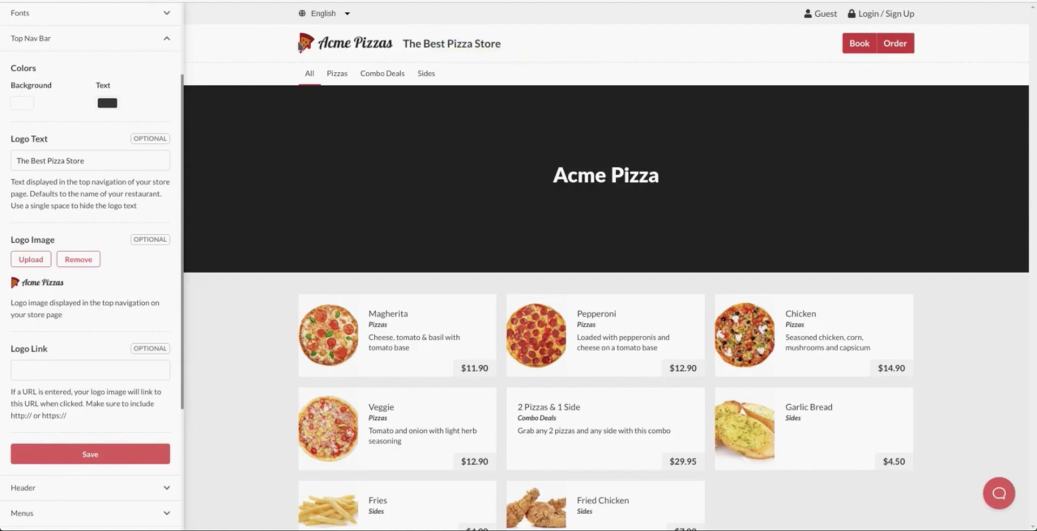
- Replace the Logo Text with a single space to hide it beside the logo image, and save the Top Nav Bar settings
{"action": "left_click_drag", "start_coordinate": [401, 49], "coordinate": [506, 54]}
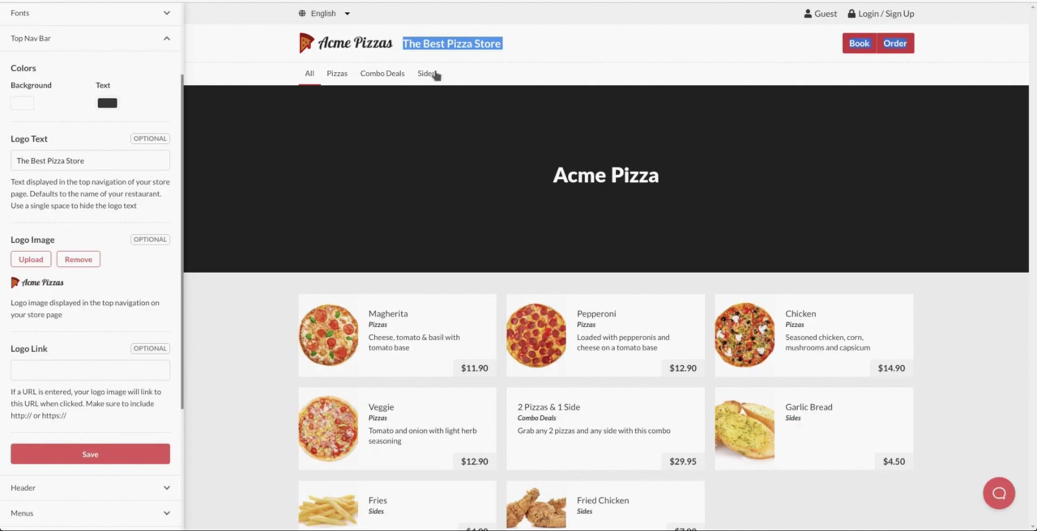
{"action": "left_click", "coordinate": [406, 43]}
{"action": "left_click_drag", "start_coordinate": [134, 160], "coordinate": [20, 160]}
{"action": "key", "text": "BackSpace"}
{"action": "key", "text": "BackSpace"}
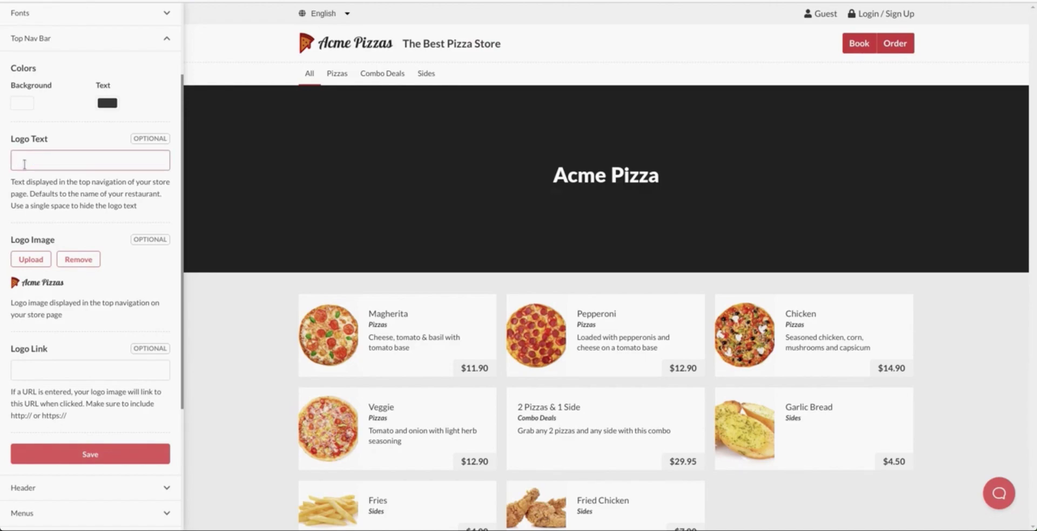
{"action": "left_click", "coordinate": [27, 187]}
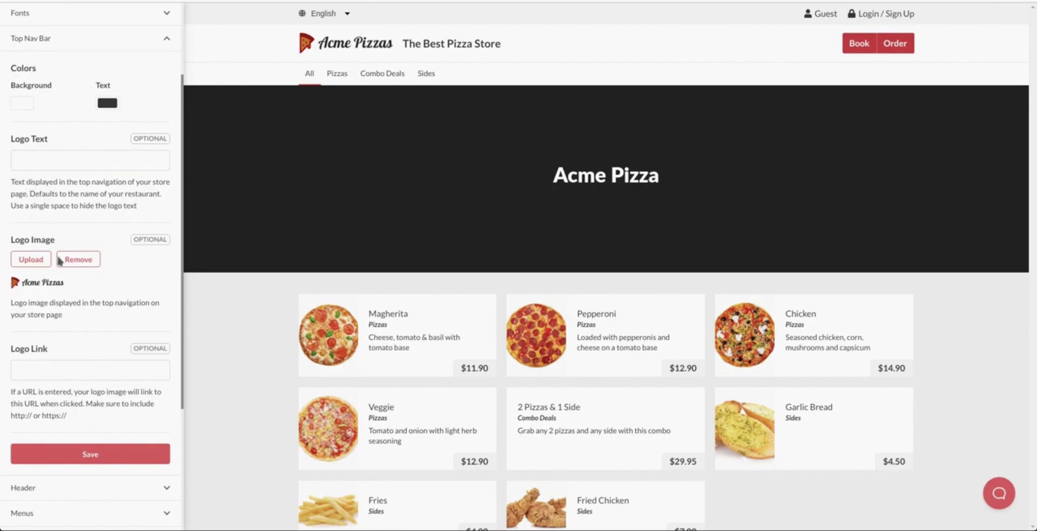
{"action": "left_click", "coordinate": [85, 449]}
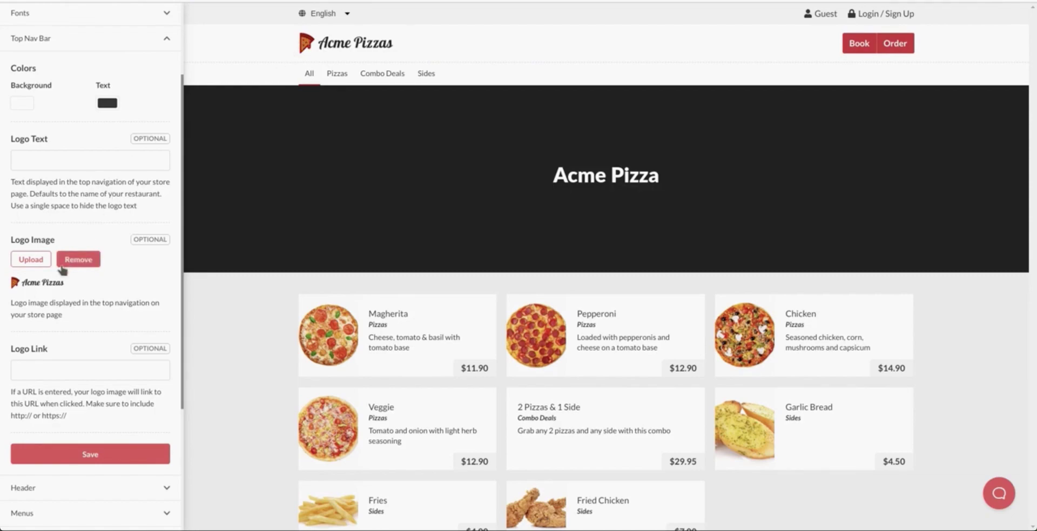
{"action": "left_click", "coordinate": [80, 168]}
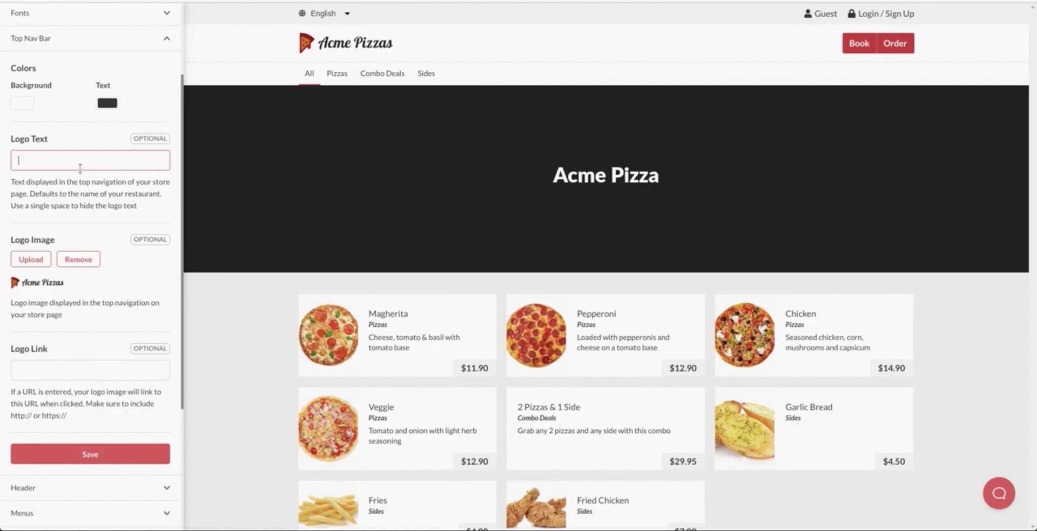
- Review the Logo Link option and the logo it applies to in the store page's navigation bar
{"action": "scroll", "coordinate": [30, 325], "scroll_direction": "down", "scroll_amount": 1}
{"action": "left_click", "coordinate": [39, 324]}
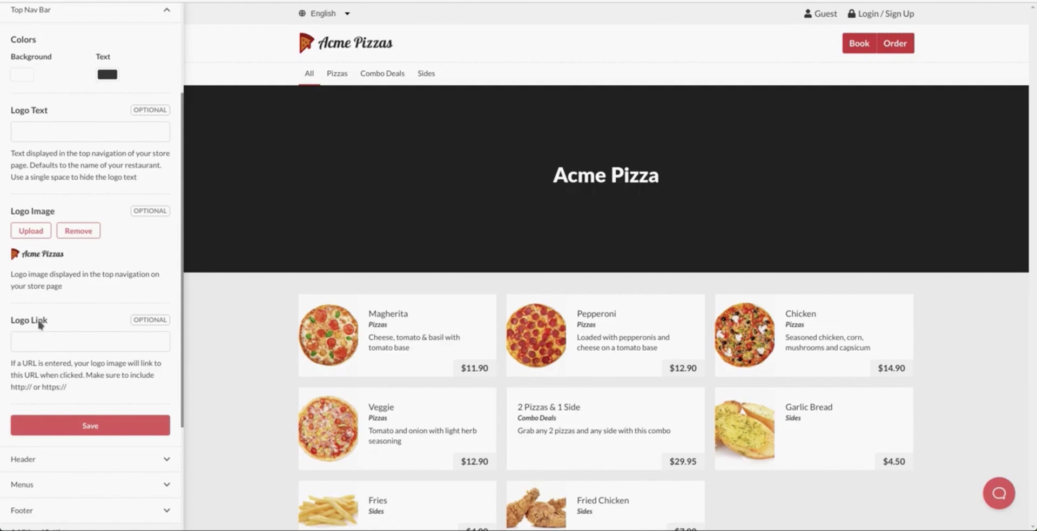
{"action": "left_click", "coordinate": [41, 338]}
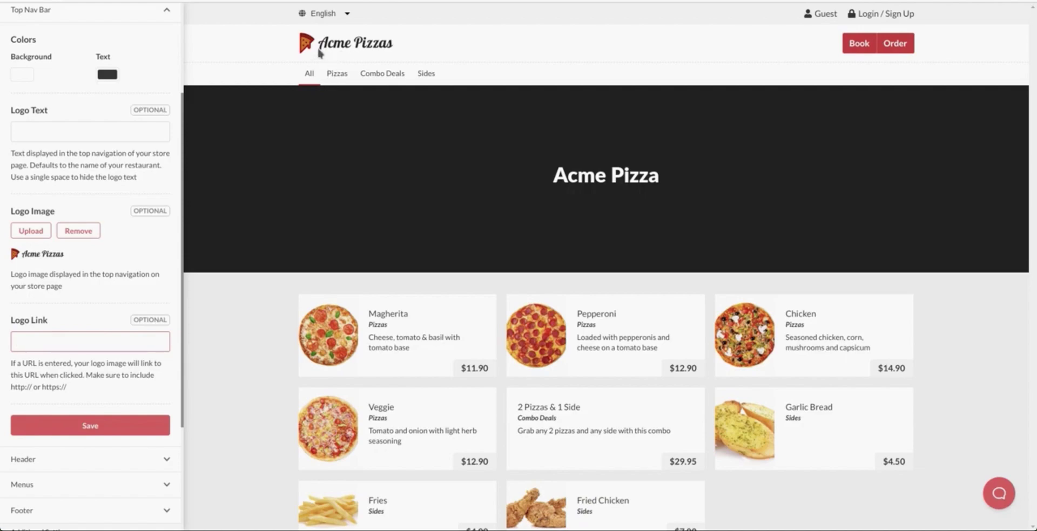
{"action": "left_click", "coordinate": [371, 49]}
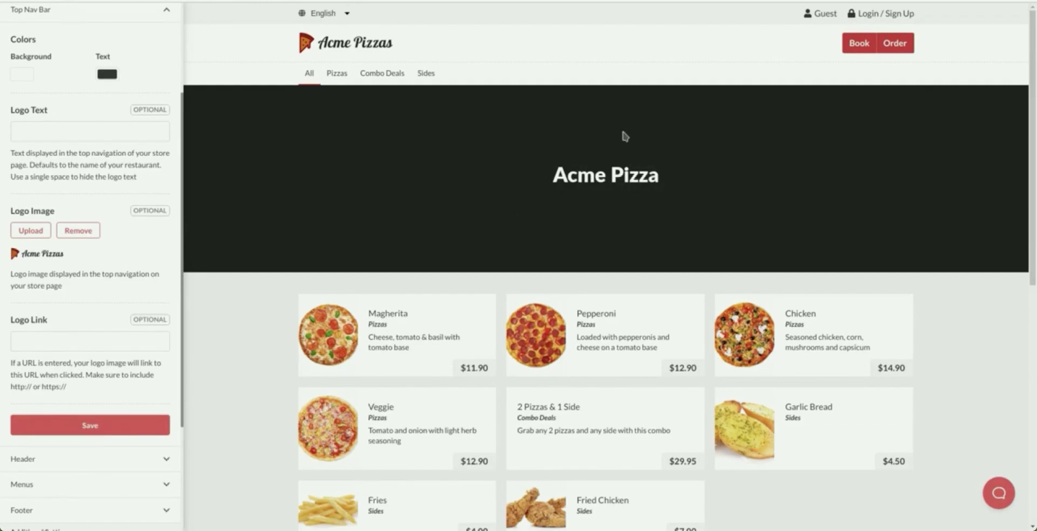
- Close the Top Nav Bar settings, open the Header settings and review the available options
{"action": "left_click_drag", "start_coordinate": [527, 178], "coordinate": [695, 185]}
{"action": "left_click", "coordinate": [694, 185]}
{"action": "left_click", "coordinate": [53, 10]}
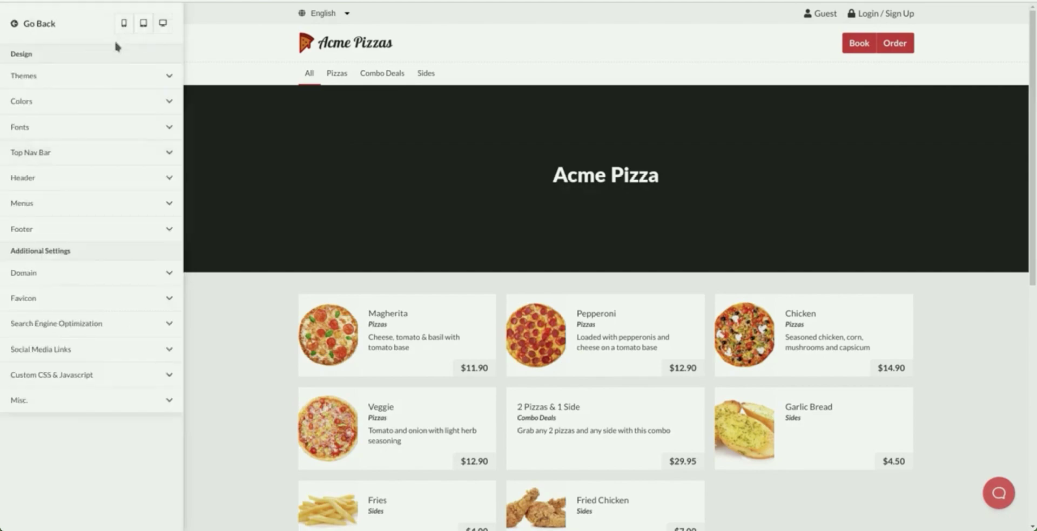
{"action": "left_click", "coordinate": [118, 179]}
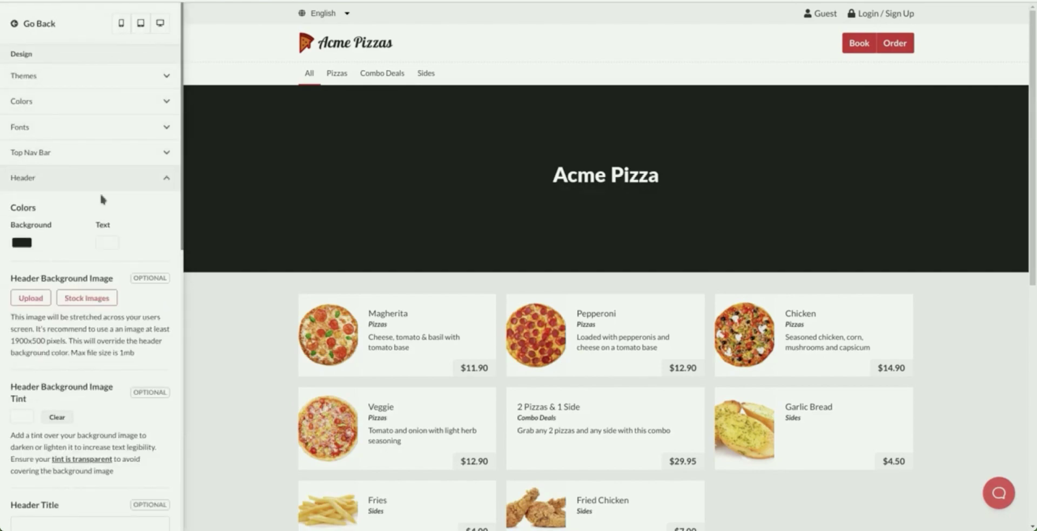
{"action": "scroll", "coordinate": [90, 216], "scroll_direction": "down", "scroll_amount": 7}
{"action": "scroll", "coordinate": [91, 224], "scroll_direction": "up", "scroll_amount": 5}
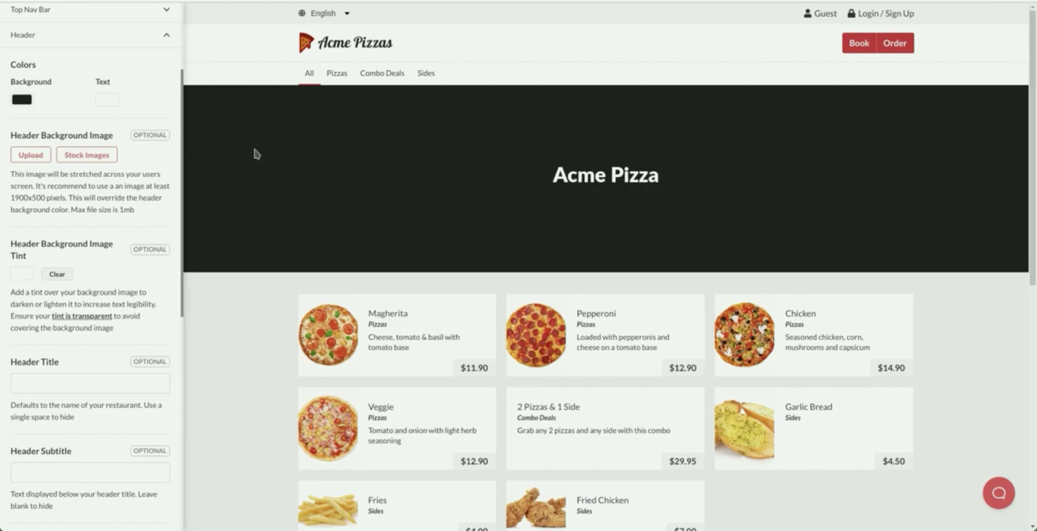
- Open the stock images offered for the Header Background Image and browse through the collection
{"action": "left_click_drag", "start_coordinate": [11, 136], "coordinate": [118, 134]}
{"action": "left_click", "coordinate": [118, 134]}
{"action": "left_click", "coordinate": [107, 161]}
{"action": "scroll", "coordinate": [507, 226], "scroll_direction": "down", "scroll_amount": 3}
{"action": "scroll", "coordinate": [507, 226], "scroll_direction": "down", "scroll_amount": 5}
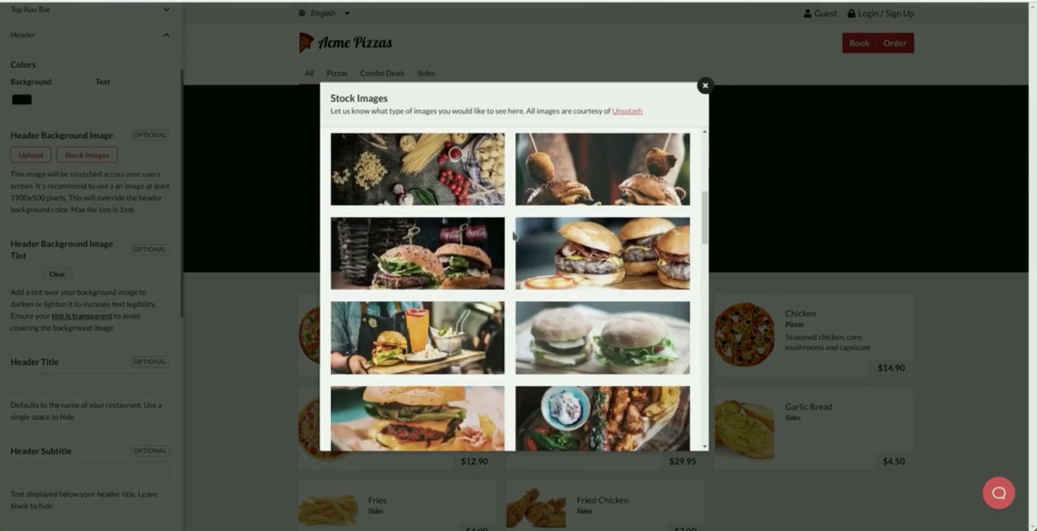
{"action": "scroll", "coordinate": [513, 232], "scroll_direction": "down", "scroll_amount": 6}
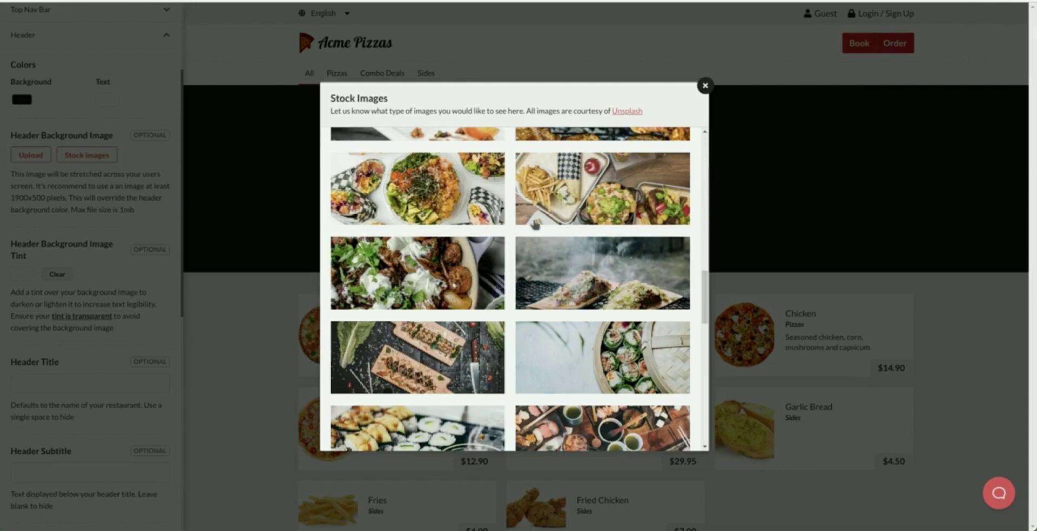
- Open the Unsplash site from the stock images and search it for "chinese food" photos
{"action": "left_click", "coordinate": [626, 111]}
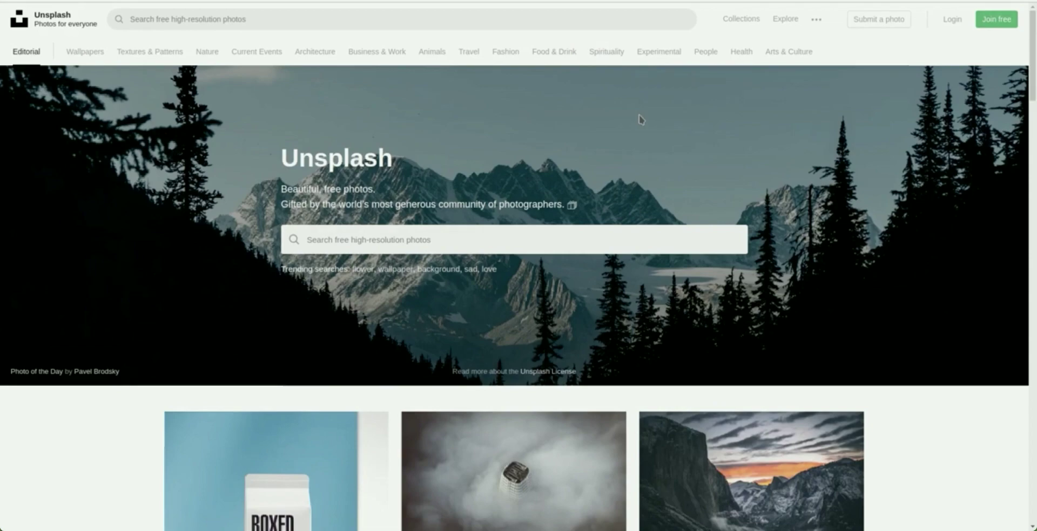
{"action": "scroll", "coordinate": [537, 138], "scroll_direction": "down", "scroll_amount": 2}
{"action": "left_click", "coordinate": [516, 125]}
{"action": "type", "text": "chinese food"}
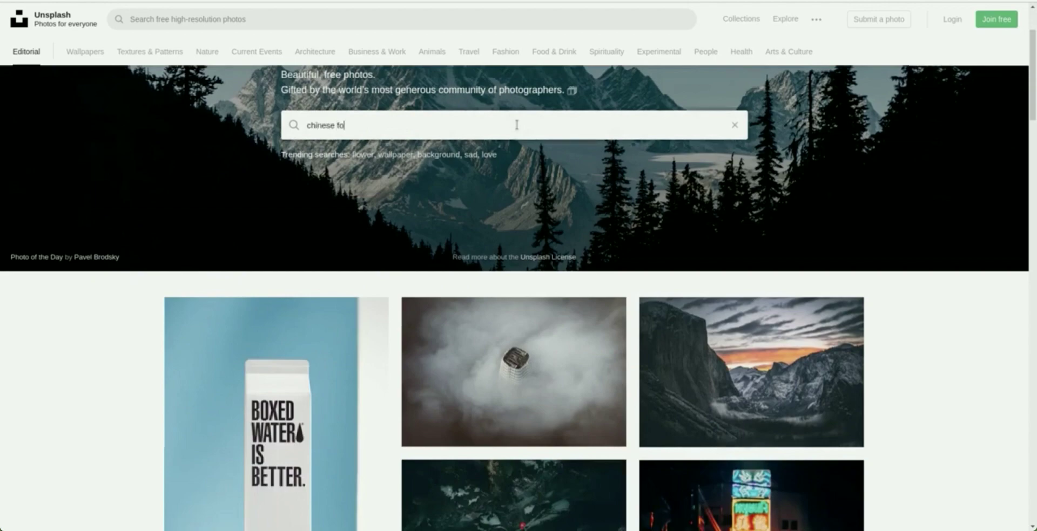
{"action": "key", "text": "Return"}
{"action": "scroll", "coordinate": [518, 132], "scroll_direction": "down", "scroll_amount": 5}
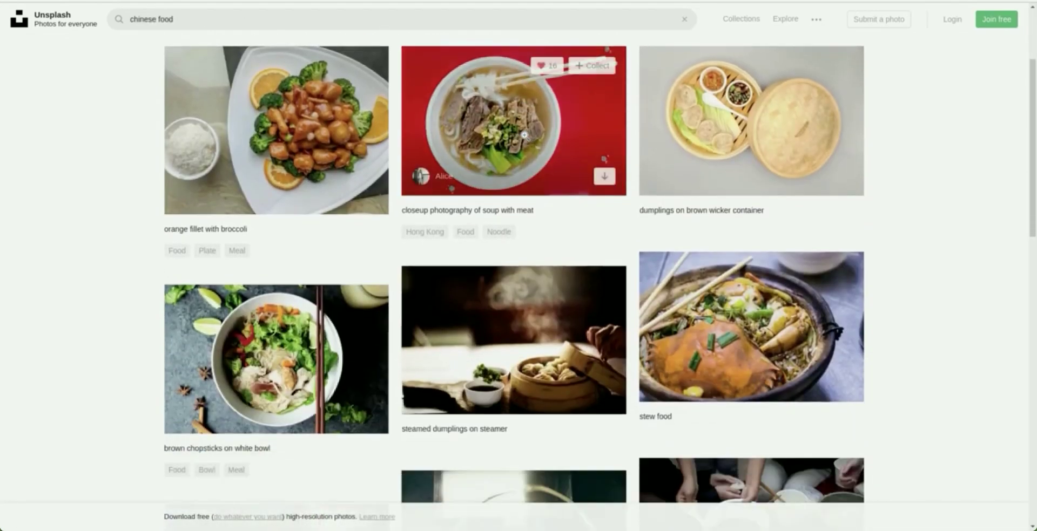
{"action": "scroll", "coordinate": [535, 150], "scroll_direction": "up", "scroll_amount": 3}
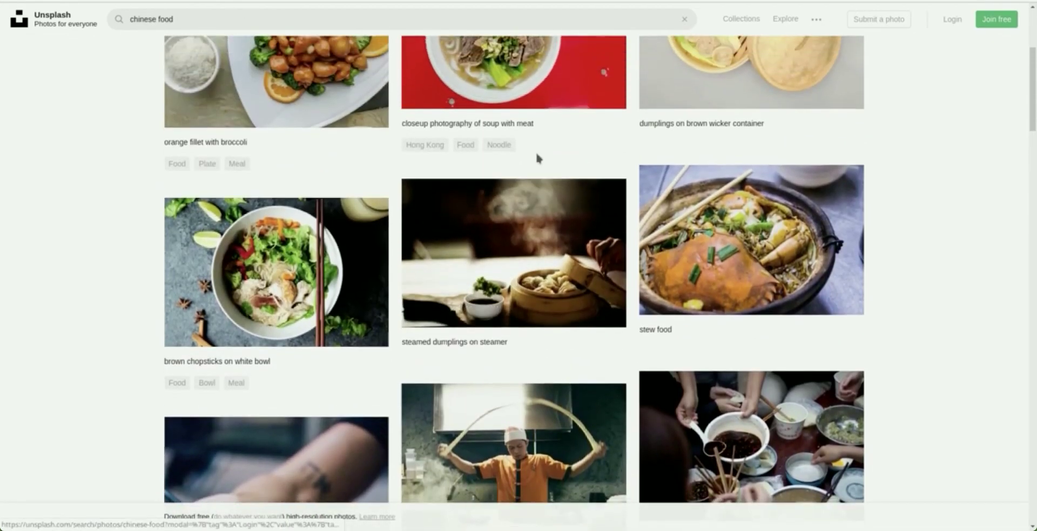
- View the photo of the chef making pasta in the kitchen, and return to the search results
{"action": "scroll", "coordinate": [544, 227], "scroll_direction": "down", "scroll_amount": 6}
{"action": "left_click", "coordinate": [541, 279]}
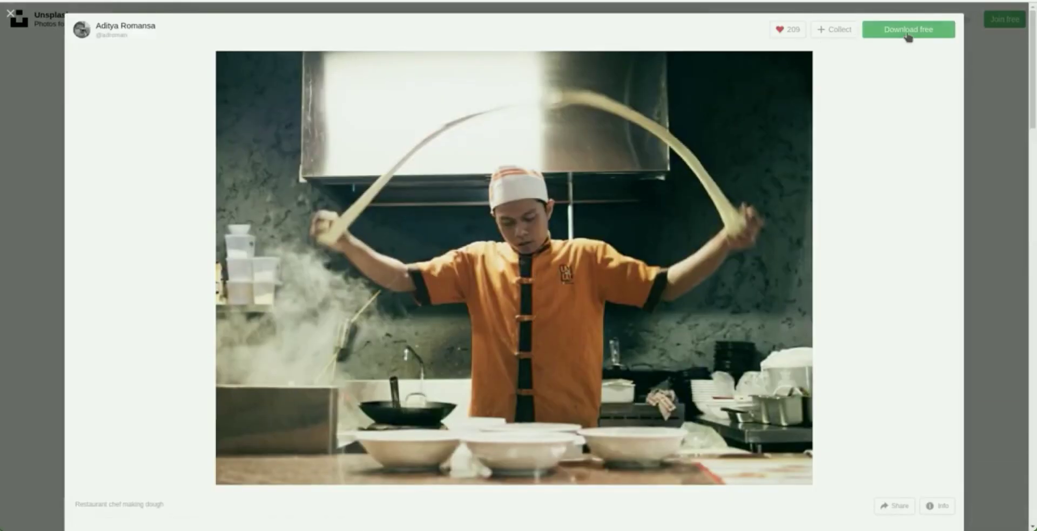
{"action": "left_click", "coordinate": [969, 45]}
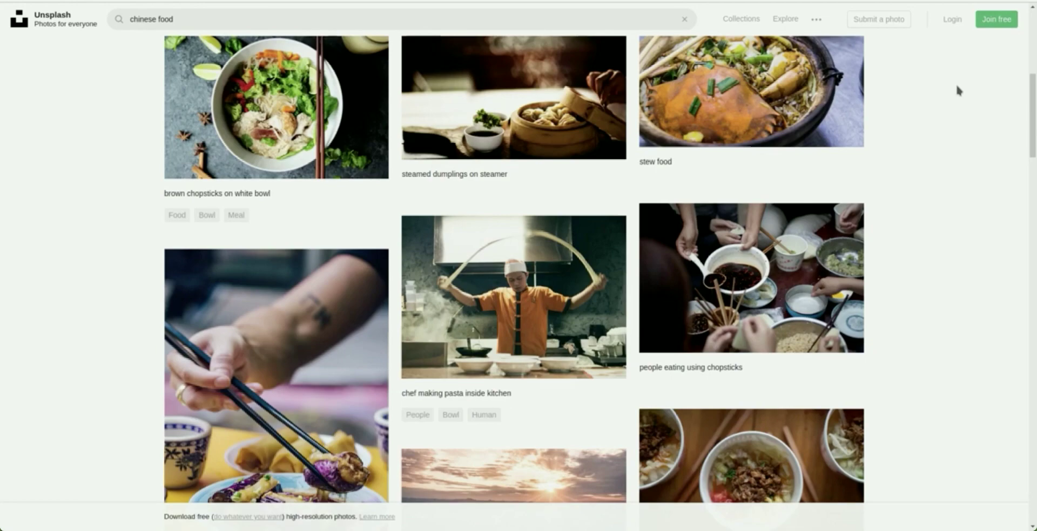
- Open birme.net in a new browser tab and review its width and height settings for resizing images
{"action": "key", "text": "ctrl+t"}
{"action": "type", "text": "bi"}
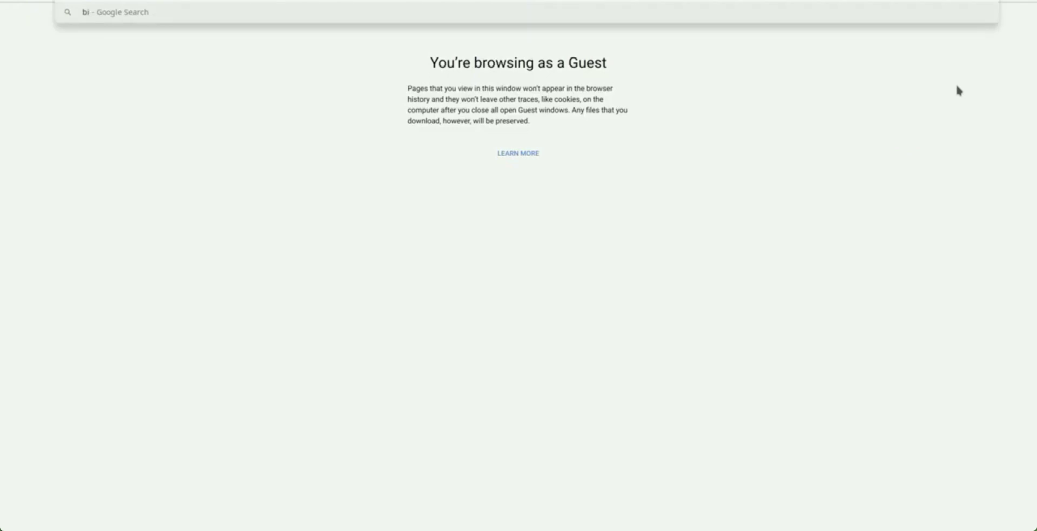
{"action": "type", "text": "rme.net"}
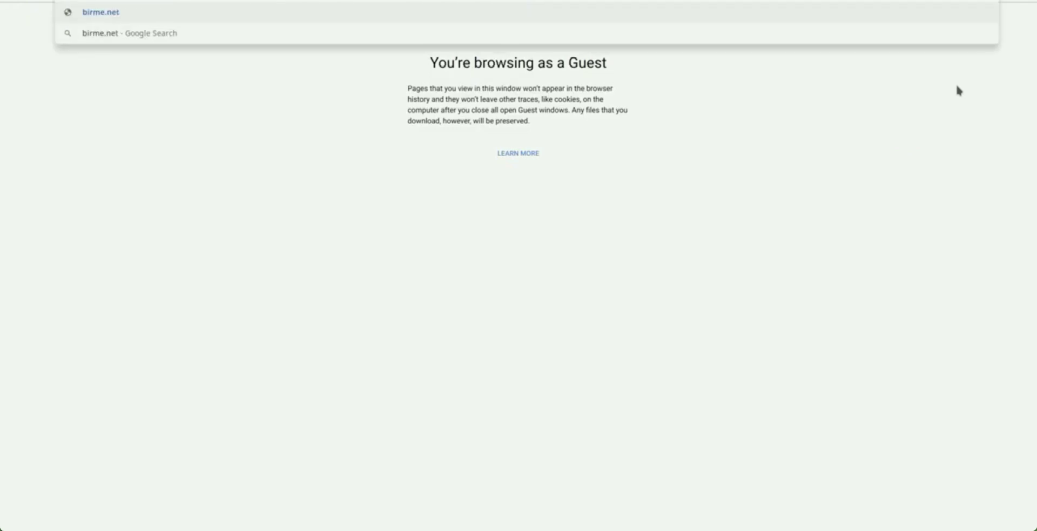
{"action": "key", "text": "Return"}
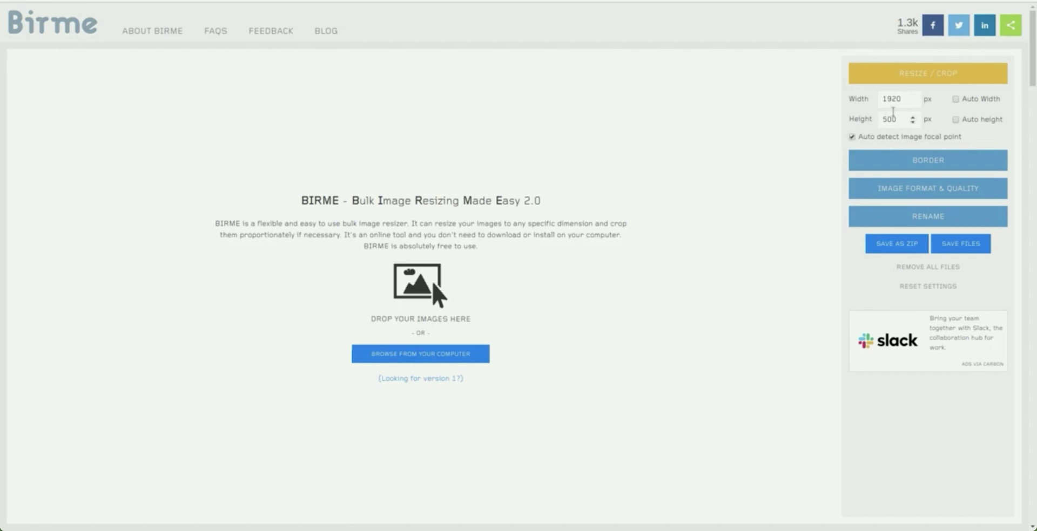
{"action": "left_click_drag", "start_coordinate": [900, 99], "coordinate": [868, 117]}
{"action": "left_click", "coordinate": [868, 116]}
{"action": "left_click", "coordinate": [872, 110]}
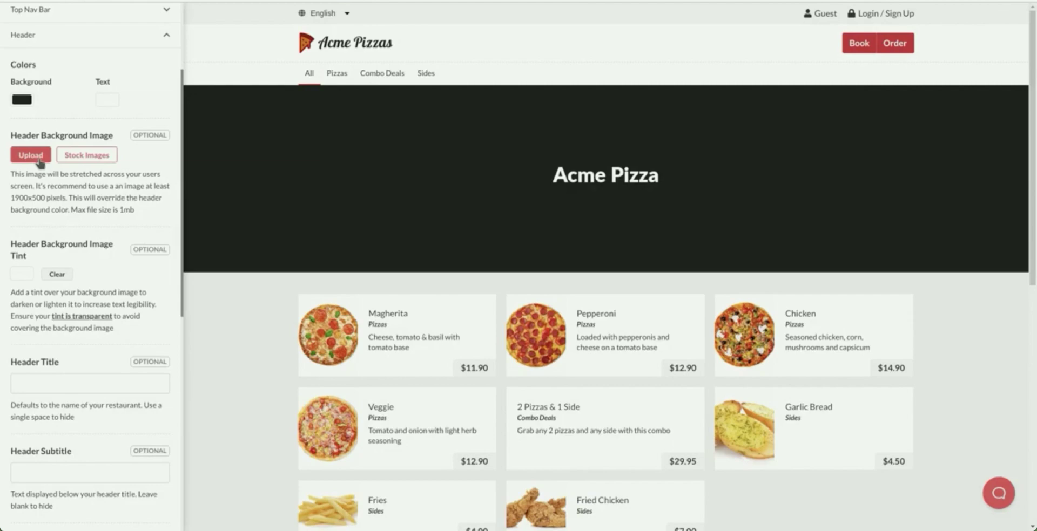
- Back in the store design editor, choose the stock photo of the olive-topped pizza as Header Background Image and save the Header settings
{"action": "left_click", "coordinate": [115, 158]}
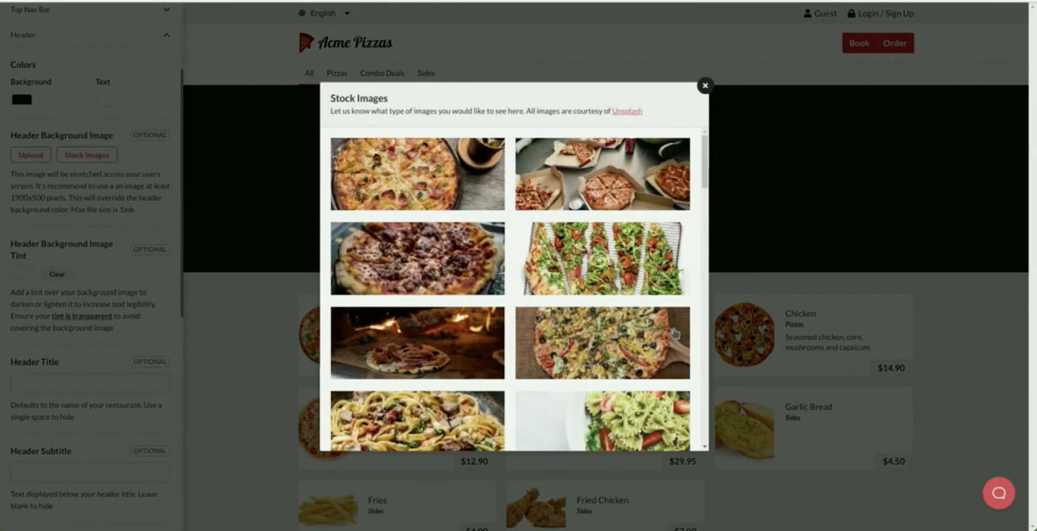
{"action": "left_click", "coordinate": [675, 333]}
{"action": "scroll", "coordinate": [81, 372], "scroll_direction": "down", "scroll_amount": 5}
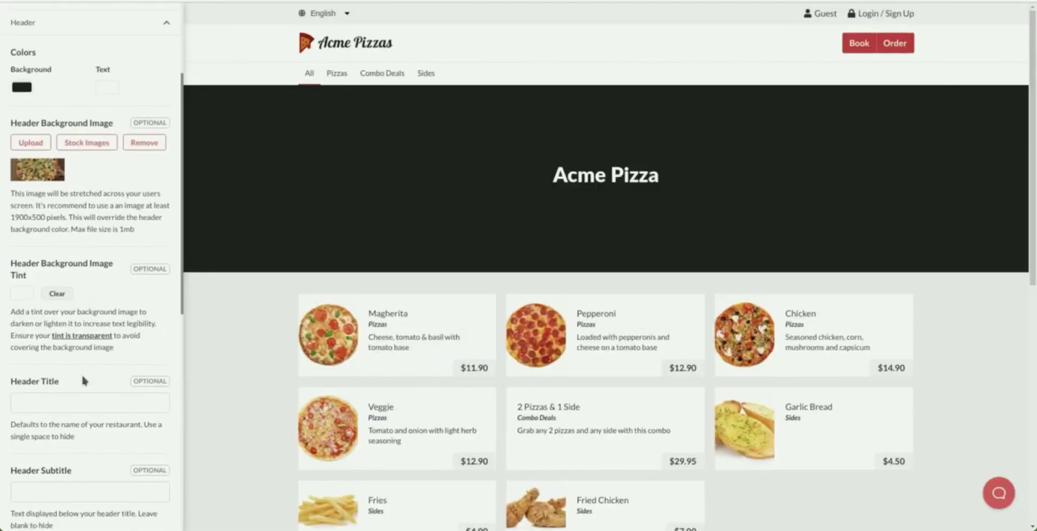
{"action": "scroll", "coordinate": [90, 390], "scroll_direction": "down", "scroll_amount": 3}
{"action": "left_click", "coordinate": [92, 402]}
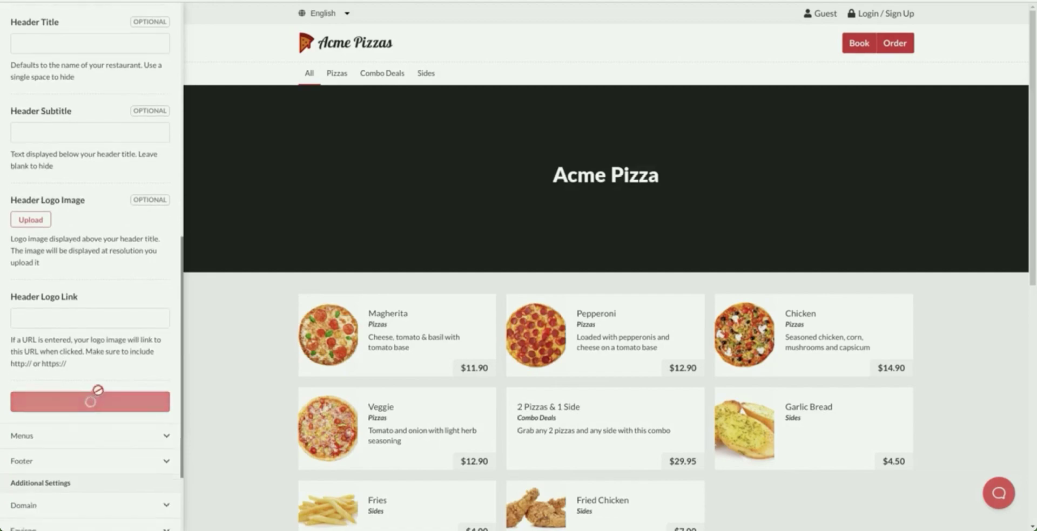
{"action": "scroll", "coordinate": [98, 389], "scroll_direction": "up", "scroll_amount": 1}
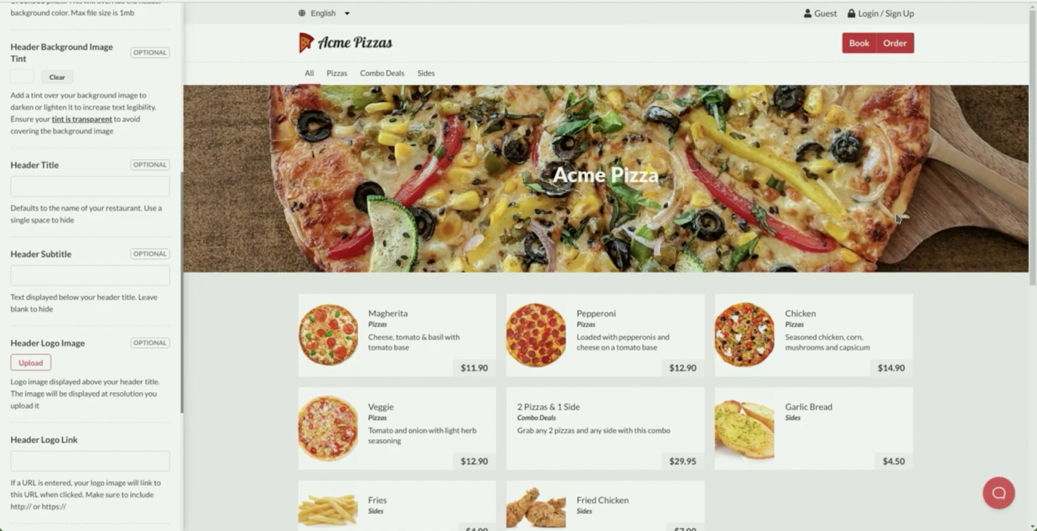
- Examine the title's legibility over the header image and read the Header Background Image Tint option
{"action": "left_click_drag", "start_coordinate": [553, 175], "coordinate": [670, 183]}
{"action": "left_click", "coordinate": [671, 184]}
{"action": "scroll", "coordinate": [8, 205], "scroll_direction": "up", "scroll_amount": 1}
{"action": "left_click_drag", "start_coordinate": [4, 104], "coordinate": [32, 115]}
{"action": "left_click", "coordinate": [34, 115]}
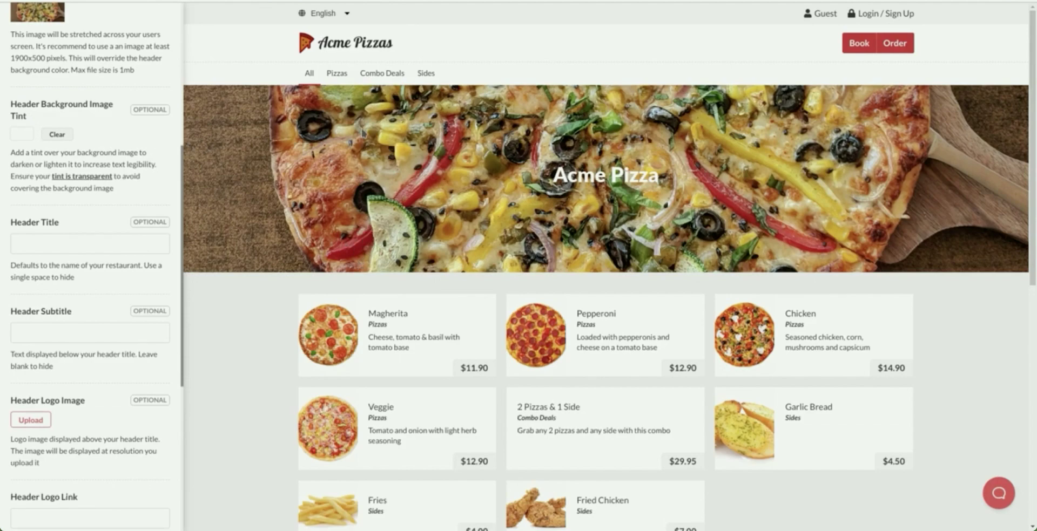
{"action": "left_click_drag", "start_coordinate": [554, 177], "coordinate": [673, 177]}
{"action": "left_click", "coordinate": [674, 176]}
- Set the Header Background Image Tint to near-black #090808 at about half opacity and save the Header settings
{"action": "left_click", "coordinate": [23, 134]}
{"action": "left_click_drag", "start_coordinate": [23, 156], "coordinate": [14, 212]}
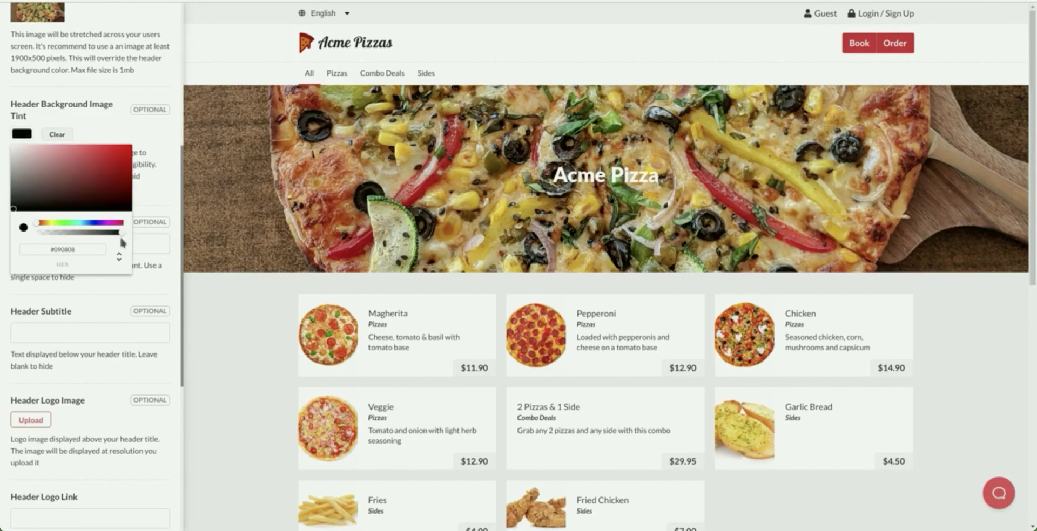
{"action": "mouse_move", "coordinate": [121, 232]}
{"action": "left_mouse_down"}
{"action": "mouse_move", "coordinate": [54, 233]}
{"action": "mouse_move", "coordinate": [126, 239]}
{"action": "left_mouse_up"}
{"action": "left_click_drag", "start_coordinate": [120, 231], "coordinate": [81, 236]}
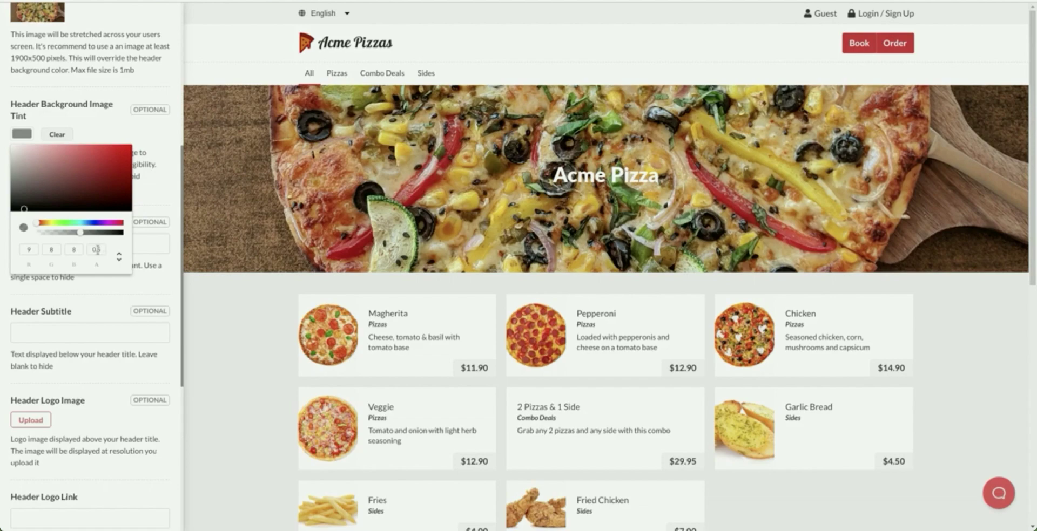
{"action": "left_click", "coordinate": [150, 189]}
{"action": "scroll", "coordinate": [91, 324], "scroll_direction": "down", "scroll_amount": 5}
{"action": "left_click", "coordinate": [91, 348]}
{"action": "scroll", "coordinate": [105, 299], "scroll_direction": "up", "scroll_amount": 5}
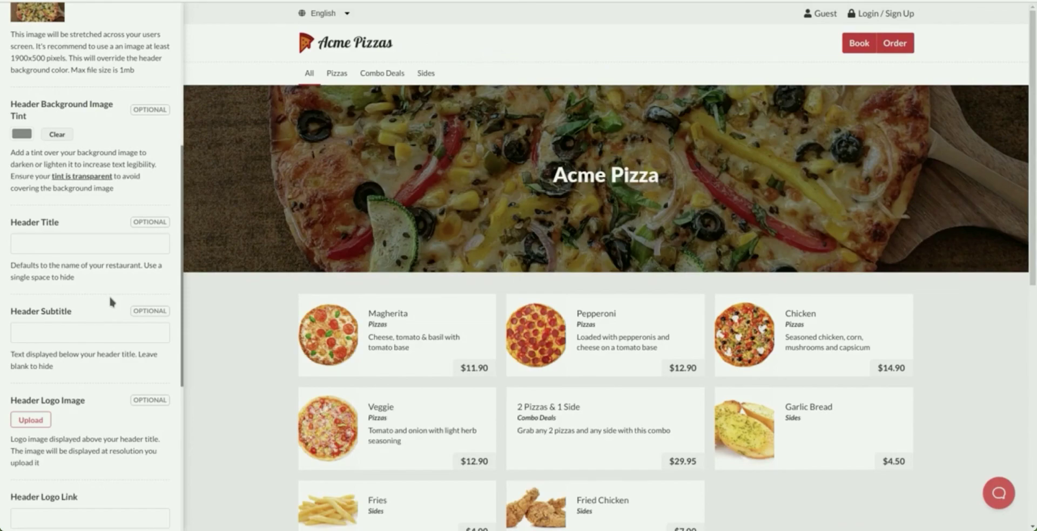
- Set the Header Title to "The Best Pizzas In Australia"
{"action": "left_click", "coordinate": [86, 240]}
{"action": "scroll", "coordinate": [82, 257], "scroll_direction": "down", "scroll_amount": 2}
{"action": "left_click", "coordinate": [82, 257]}
{"action": "left_click", "coordinate": [83, 162]}
{"action": "left_click", "coordinate": [98, 252]}
{"action": "left_click", "coordinate": [98, 155]}
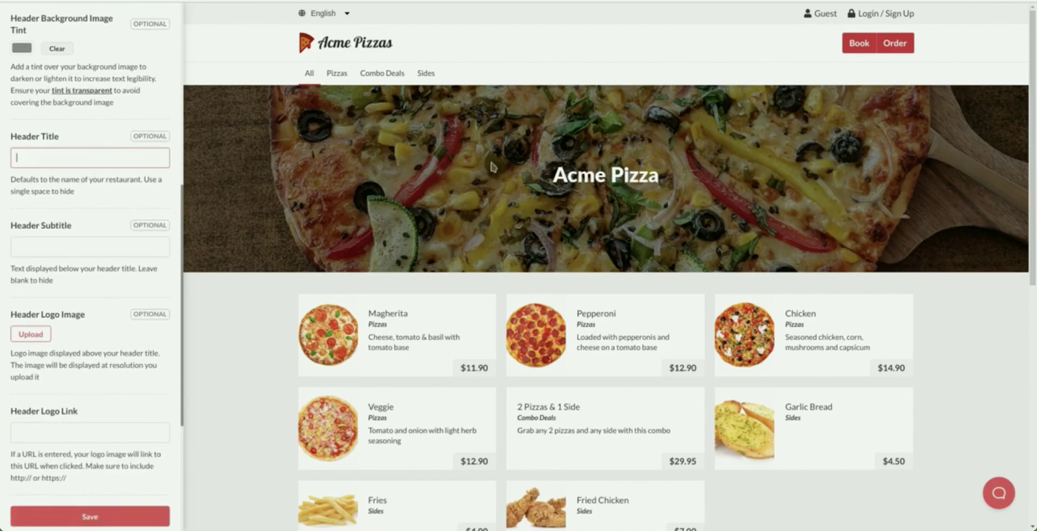
{"action": "left_click_drag", "start_coordinate": [549, 177], "coordinate": [657, 176]}
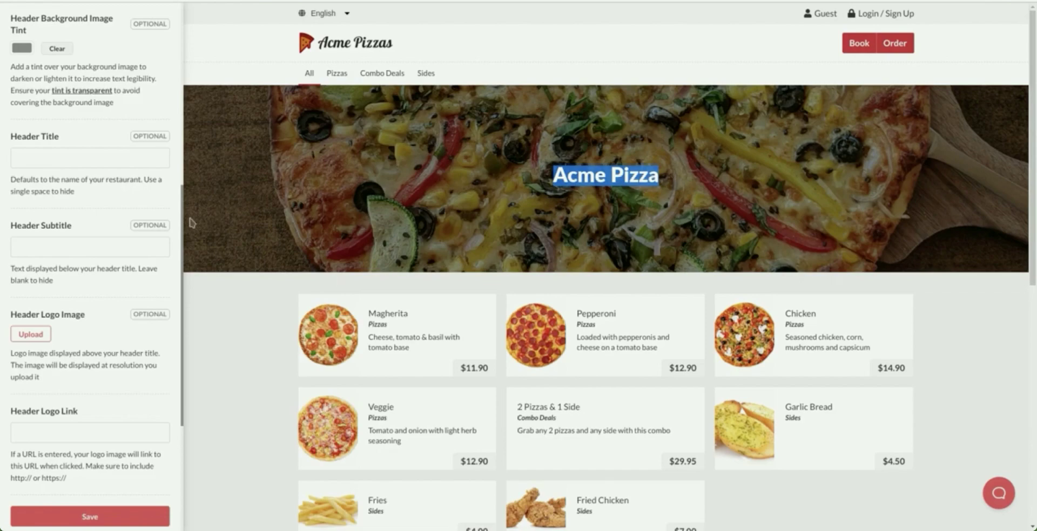
{"action": "left_click", "coordinate": [140, 163]}
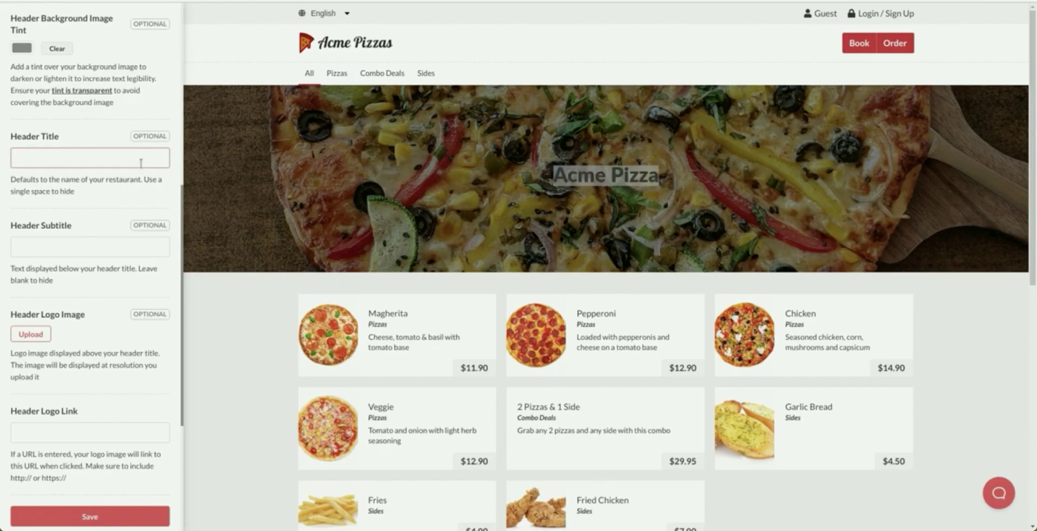
{"action": "type", "text": "The Best Pizzas In Australia"}
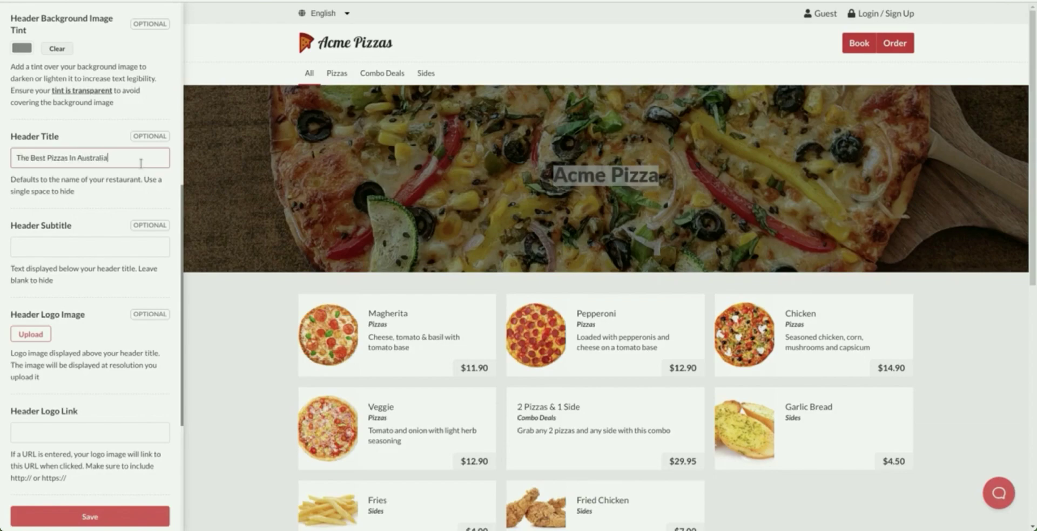
- Set the Header Subtitle to "Home made and fresh. Come in and try one" and save the Header settings
{"action": "left_click", "coordinate": [117, 240]}
{"action": "type", "text": "Home made and f"}
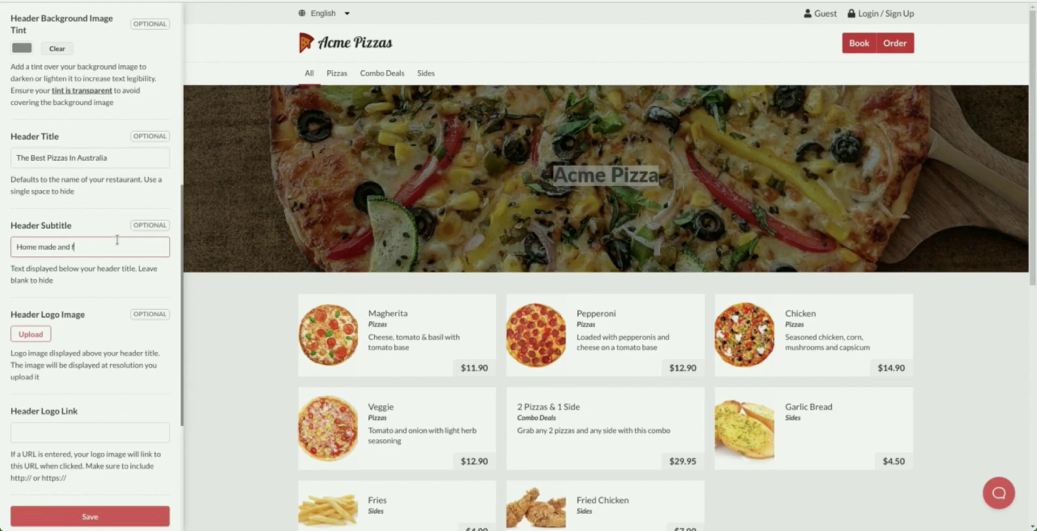
{"action": "type", "text": "resh. Come in and try one"}
{"action": "scroll", "coordinate": [108, 378], "scroll_direction": "down", "scroll_amount": 2}
{"action": "left_click", "coordinate": [89, 459]}
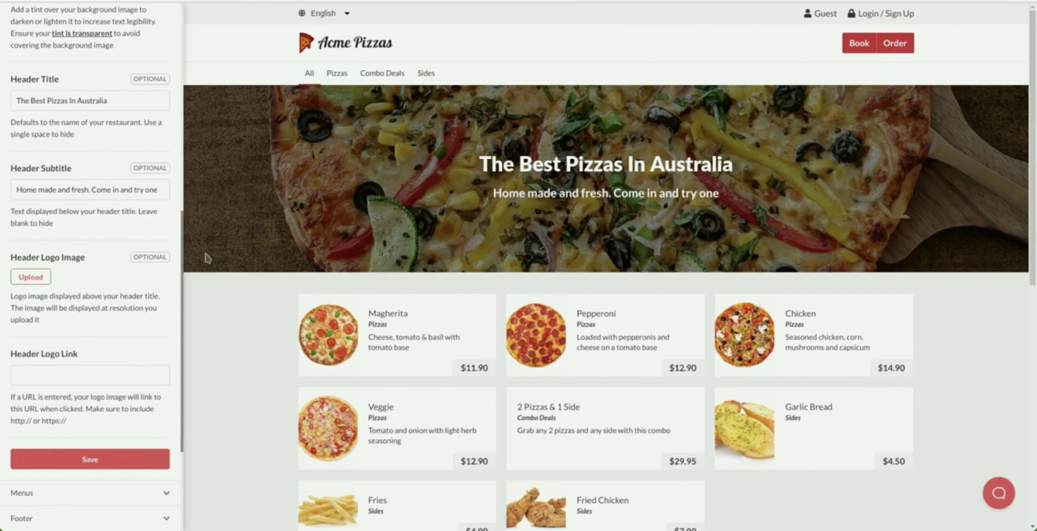
- Check the title in the store page's header, and look over the menu items and the remaining settings sections
{"action": "left_click_drag", "start_coordinate": [480, 166], "coordinate": [756, 171]}
{"action": "left_click", "coordinate": [540, 256]}
{"action": "scroll", "coordinate": [75, 275], "scroll_direction": "down", "scroll_amount": 2}
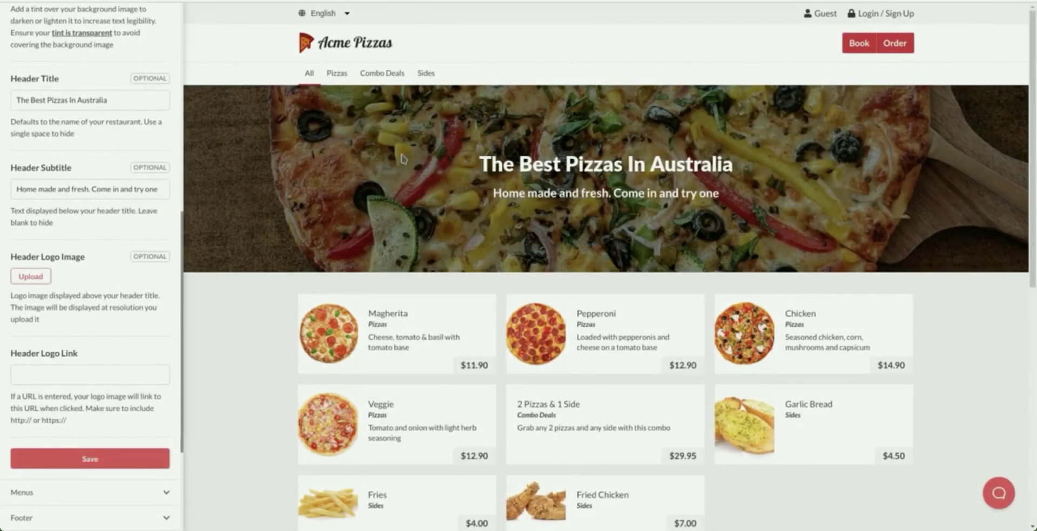
{"action": "scroll", "coordinate": [403, 158], "scroll_direction": "down", "scroll_amount": 2}
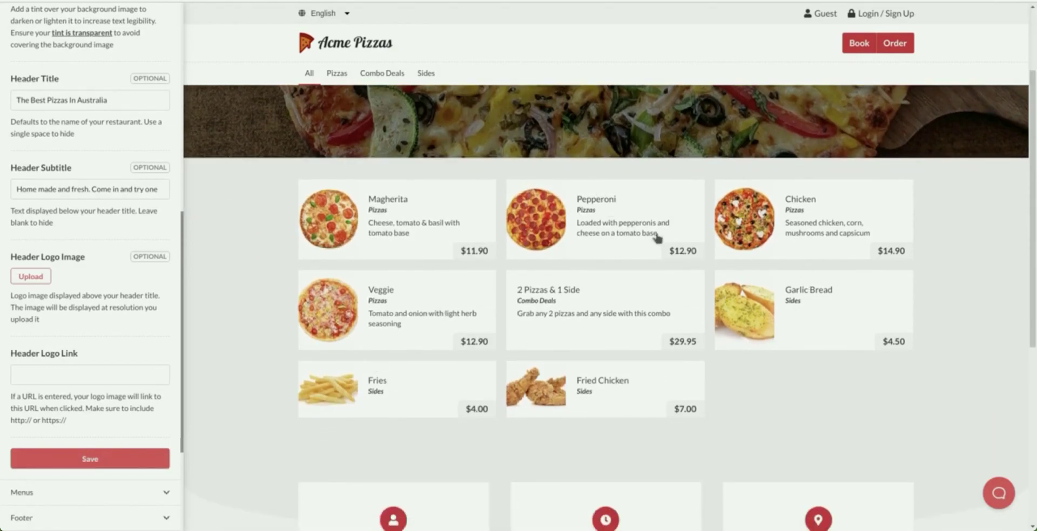
{"action": "scroll", "coordinate": [118, 320], "scroll_direction": "down", "scroll_amount": 3}
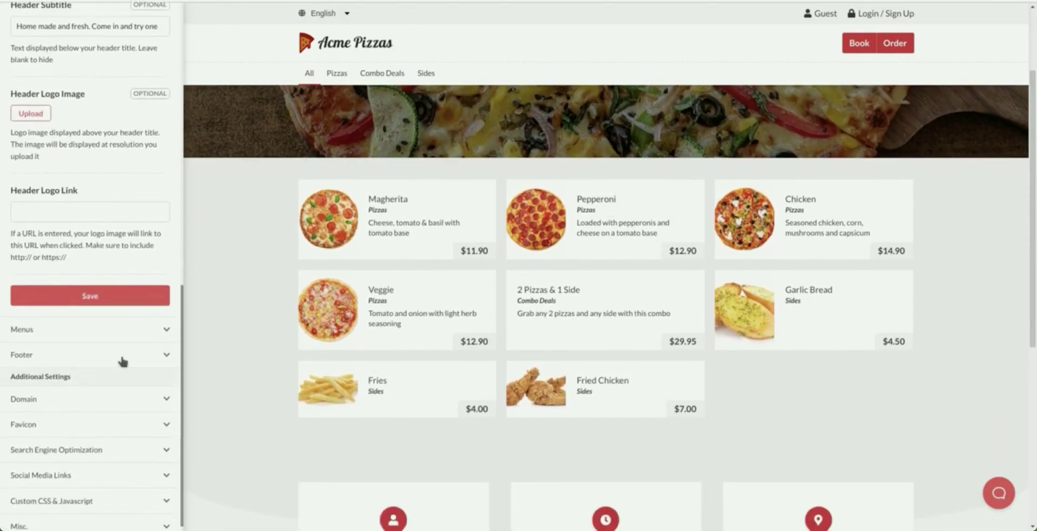
- Set the Dish Style in the Menus settings to Card, save, and inspect the dish layout on the store page
{"action": "left_click", "coordinate": [60, 328]}
{"action": "scroll", "coordinate": [60, 324], "scroll_direction": "up", "scroll_amount": 4}
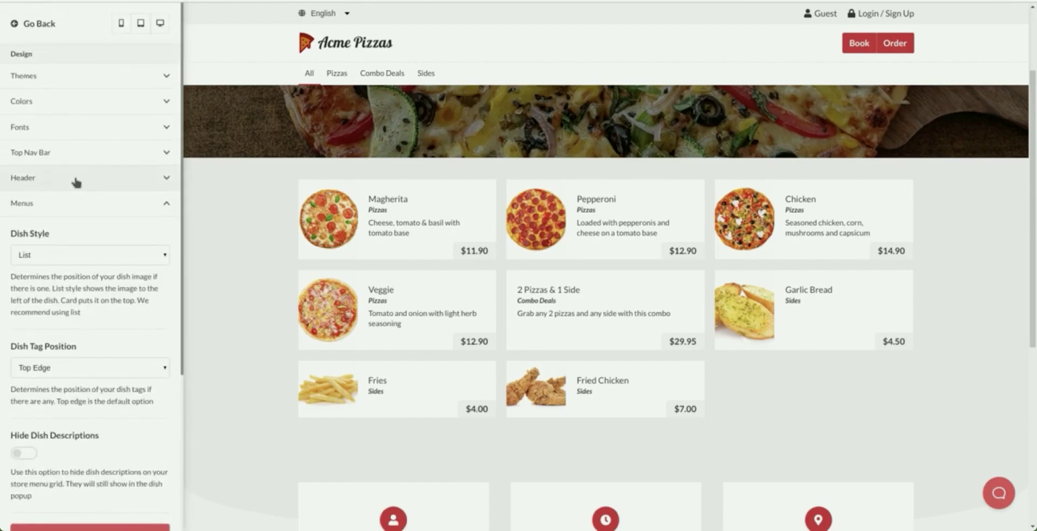
{"action": "scroll", "coordinate": [100, 208], "scroll_direction": "down", "scroll_amount": 2}
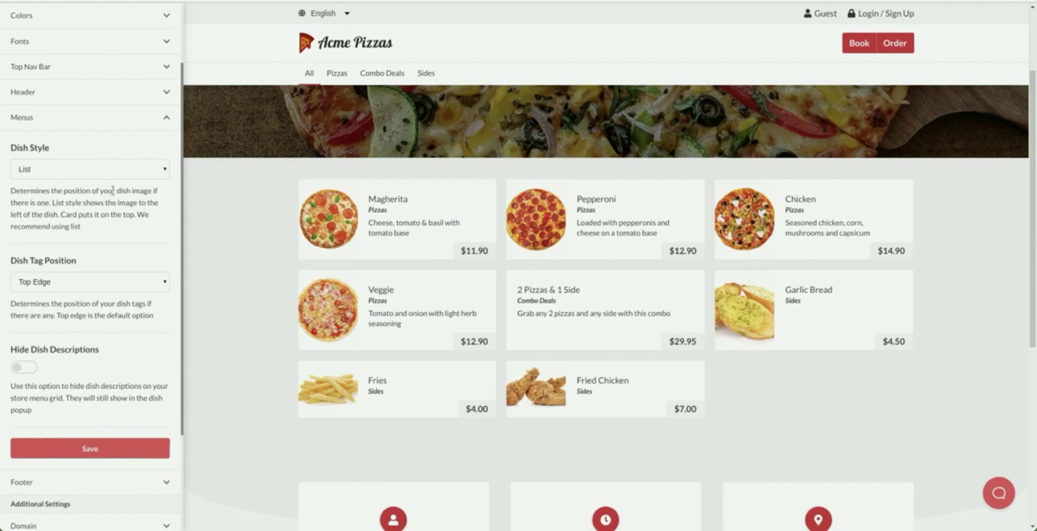
{"action": "left_click_drag", "start_coordinate": [10, 148], "coordinate": [62, 151]}
{"action": "left_click", "coordinate": [68, 158]}
{"action": "left_click", "coordinate": [118, 170]}
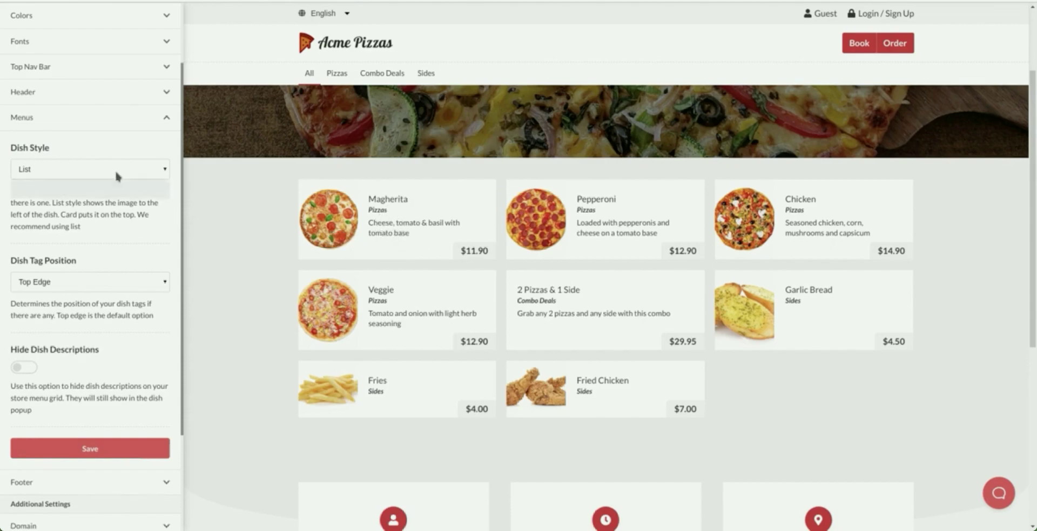
{"action": "left_click", "coordinate": [106, 192]}
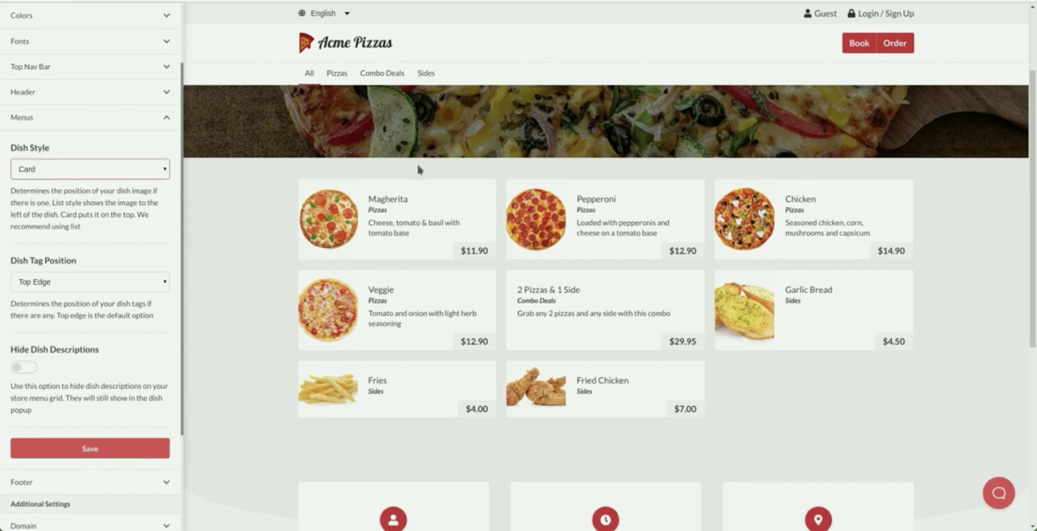
{"action": "scroll", "coordinate": [95, 305], "scroll_direction": "down", "scroll_amount": 1}
{"action": "left_click", "coordinate": [105, 416]}
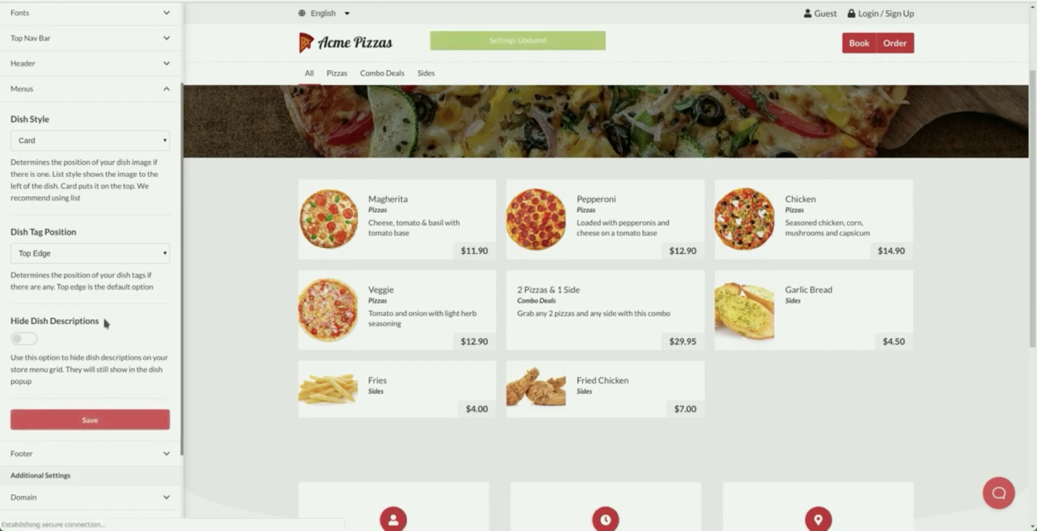
{"action": "scroll", "coordinate": [347, 300], "scroll_direction": "down", "scroll_amount": 3}
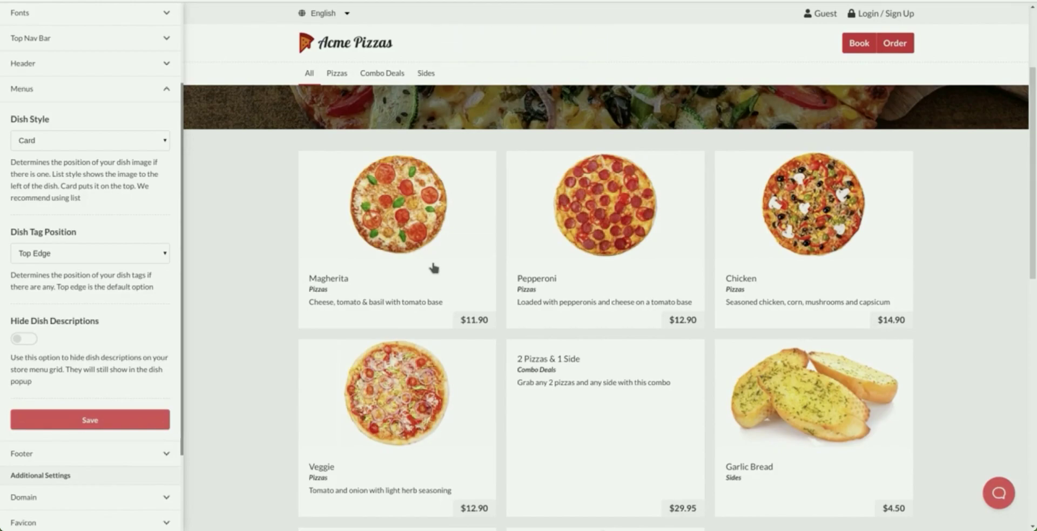
{"action": "scroll", "coordinate": [433, 268], "scroll_direction": "down", "scroll_amount": 2}
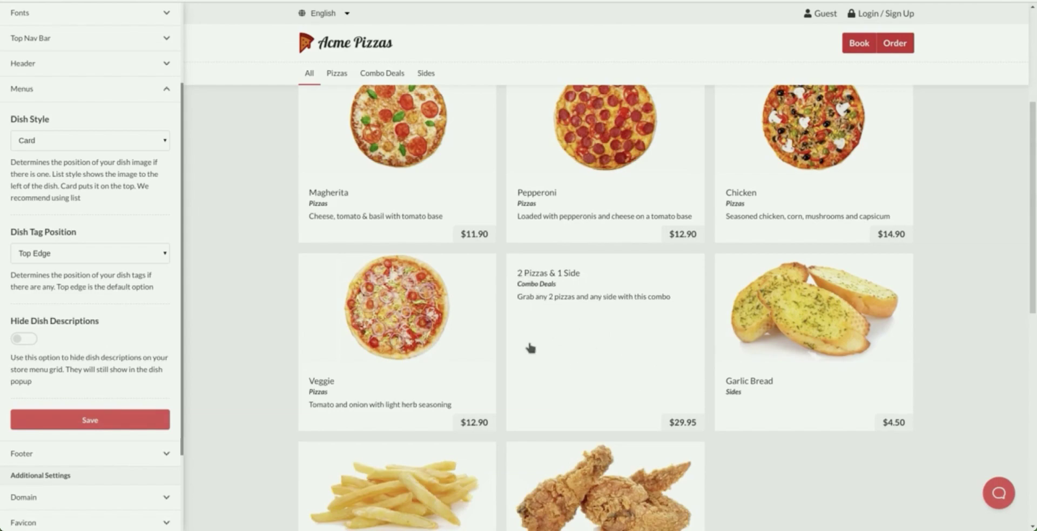
- Set the Dish Style back to List, and try the Inner Bottom Dish Tag Position before restoring Top Edge
{"action": "left_click", "coordinate": [120, 143]}
{"action": "left_click", "coordinate": [108, 155]}
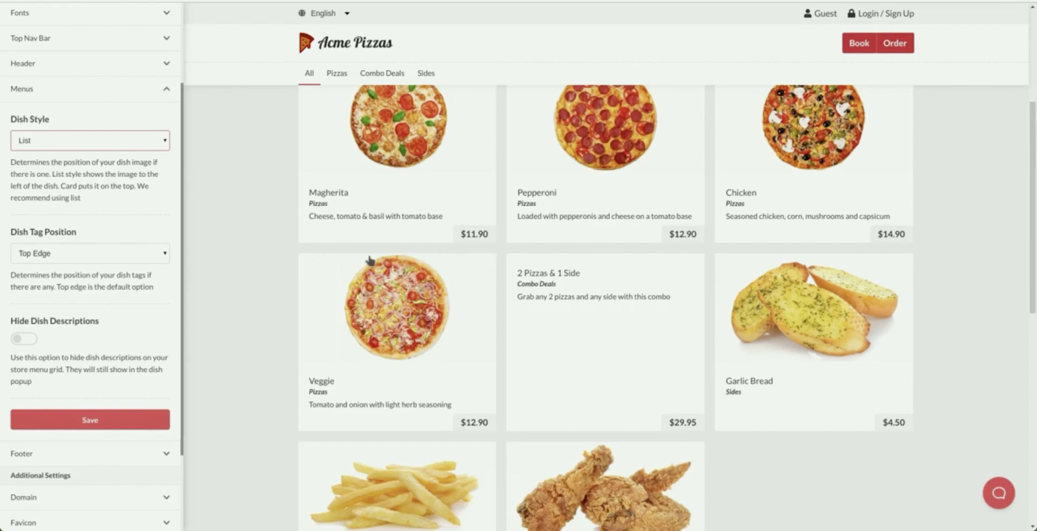
{"action": "left_click", "coordinate": [164, 254]}
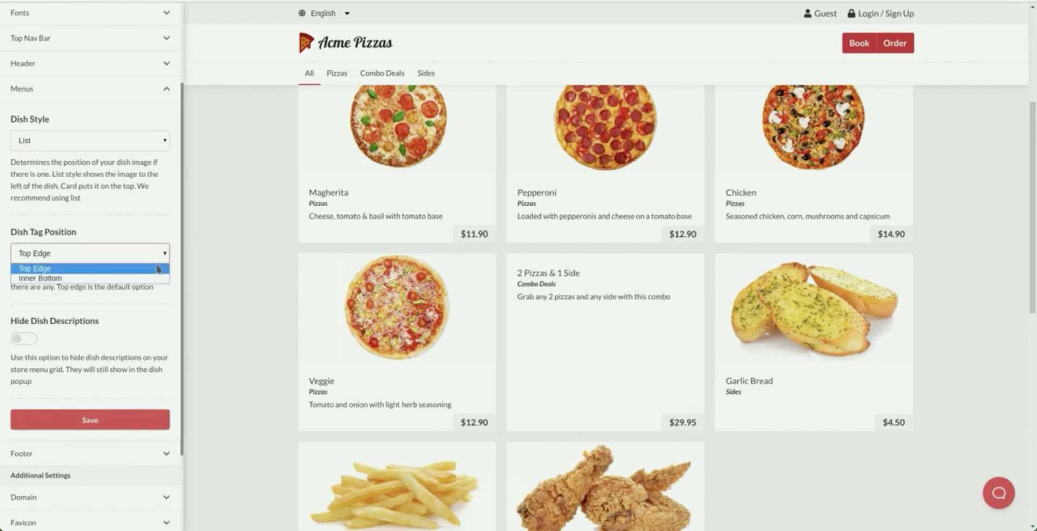
{"action": "left_click", "coordinate": [149, 276]}
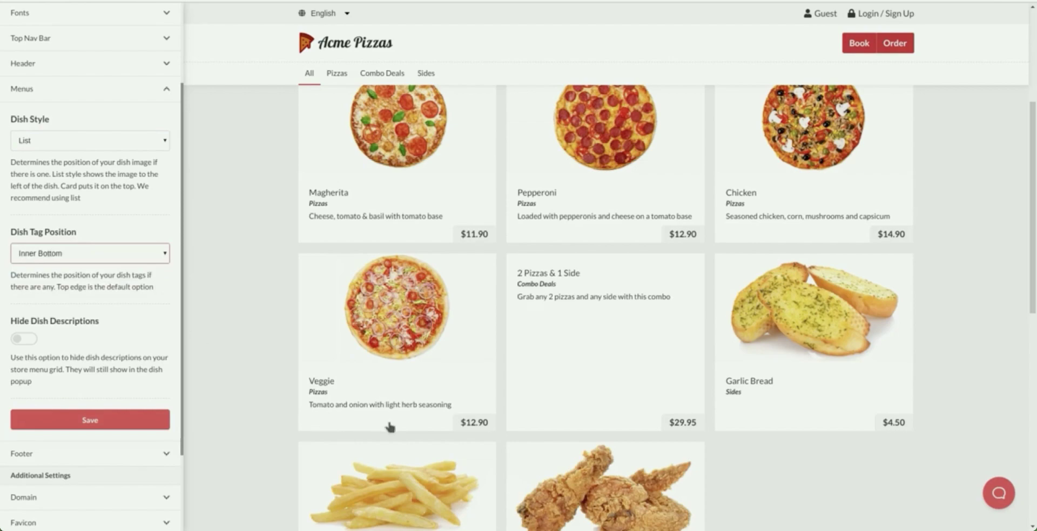
{"action": "left_click", "coordinate": [123, 258]}
{"action": "left_click", "coordinate": [123, 266]}
- Turn on Hide Dish Descriptions, save the Menus settings, and check the dishes on the store page
{"action": "left_click", "coordinate": [23, 340]}
{"action": "left_click", "coordinate": [85, 423]}
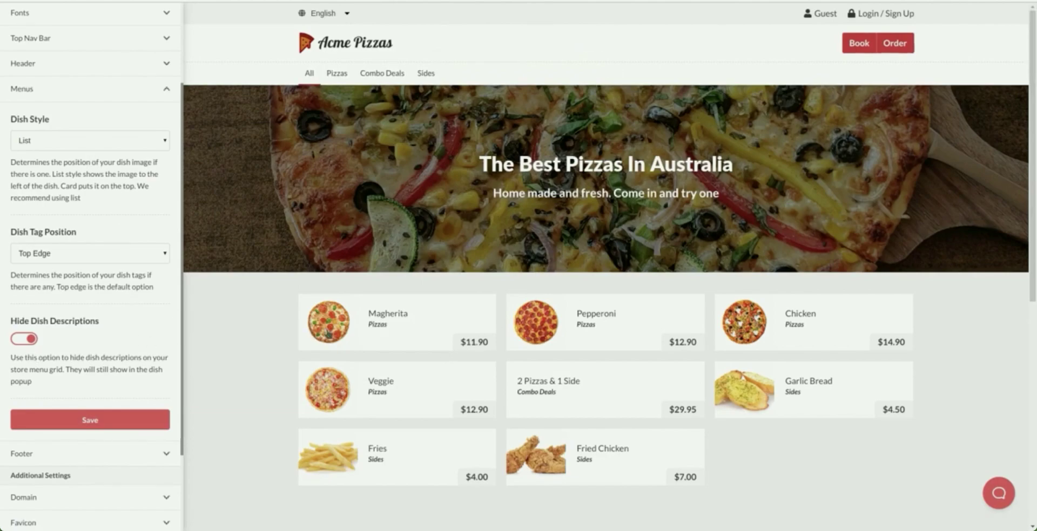
{"action": "scroll", "coordinate": [459, 338], "scroll_direction": "down", "scroll_amount": 3}
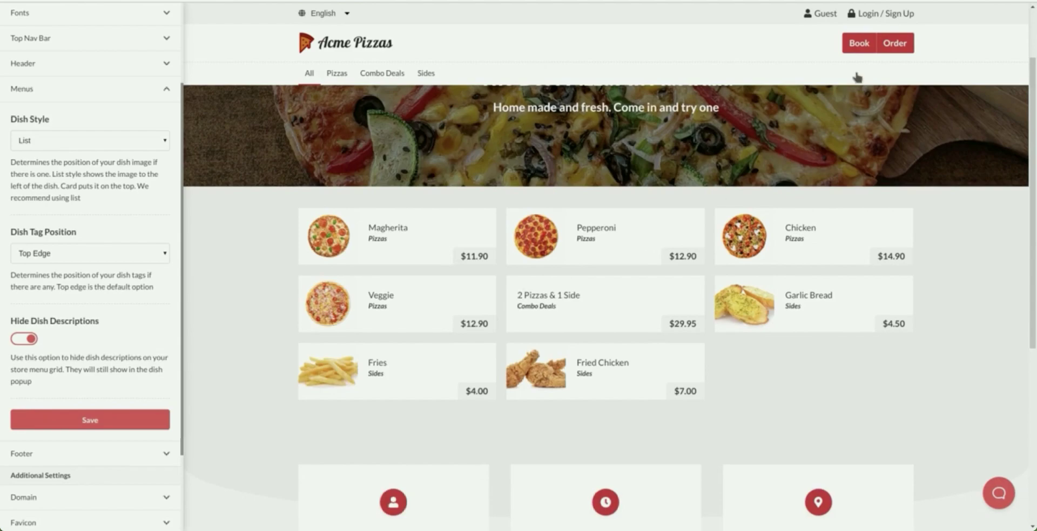
- Start a Pickup order for Now on the store page and examine the description in the Magherita dish popup
{"action": "left_click", "coordinate": [879, 45]}
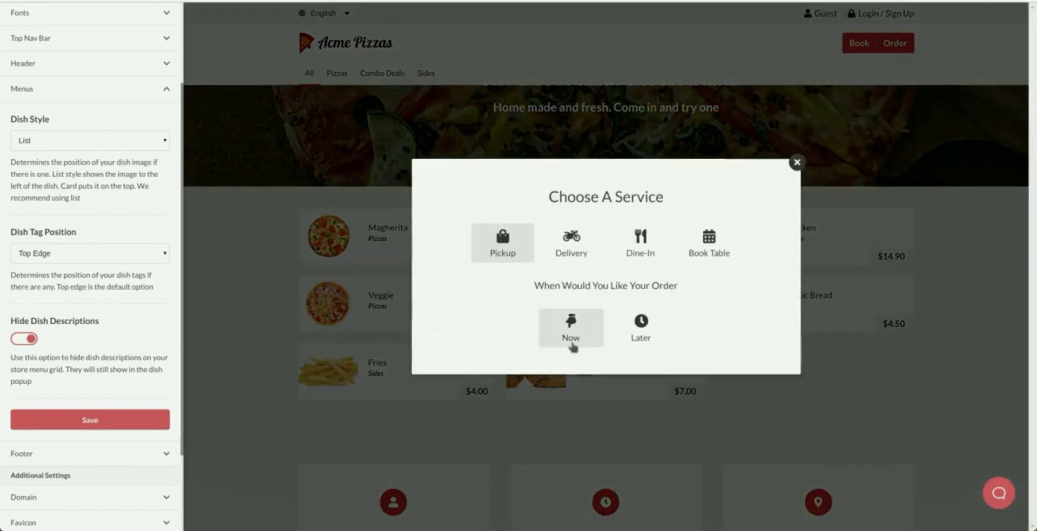
{"action": "left_click", "coordinate": [572, 344]}
{"action": "left_click", "coordinate": [604, 355]}
{"action": "left_click", "coordinate": [407, 254]}
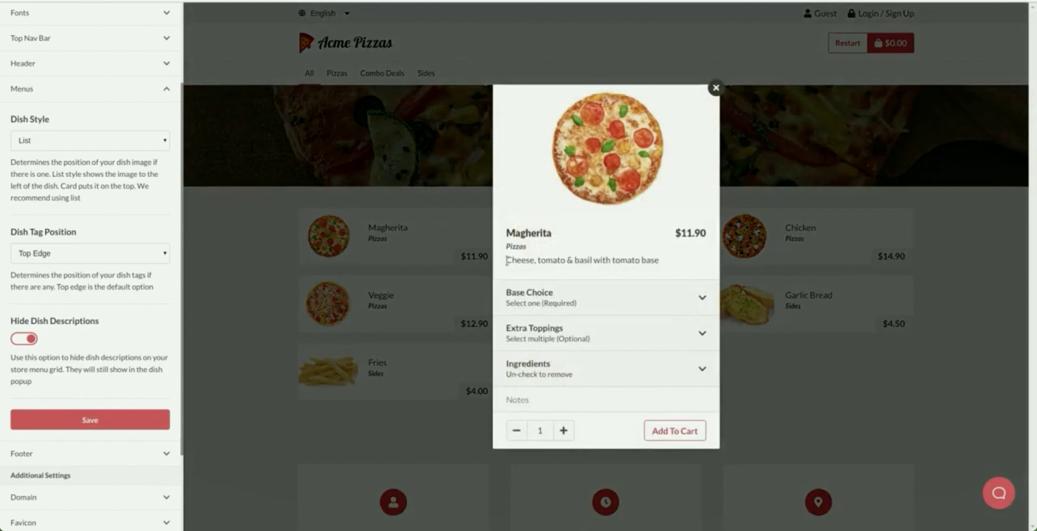
{"action": "left_click_drag", "start_coordinate": [507, 262], "coordinate": [681, 264]}
{"action": "left_click", "coordinate": [679, 263]}
{"action": "left_click", "coordinate": [198, 343]}
- Turn off Hide Dish Descriptions and save the Menus settings
{"action": "left_click", "coordinate": [25, 340]}
{"action": "left_click", "coordinate": [102, 425]}
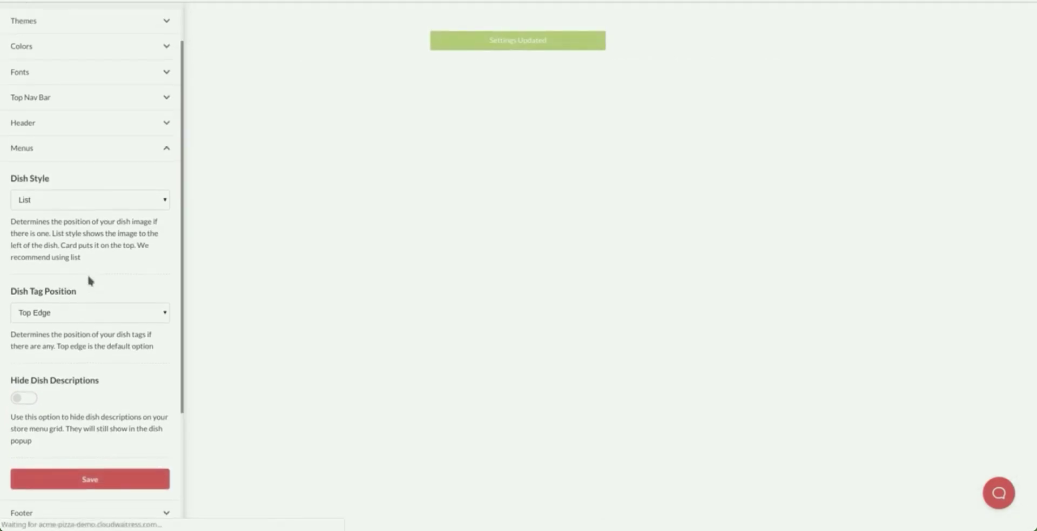
{"action": "scroll", "coordinate": [254, 232], "scroll_direction": "down", "scroll_amount": 1}
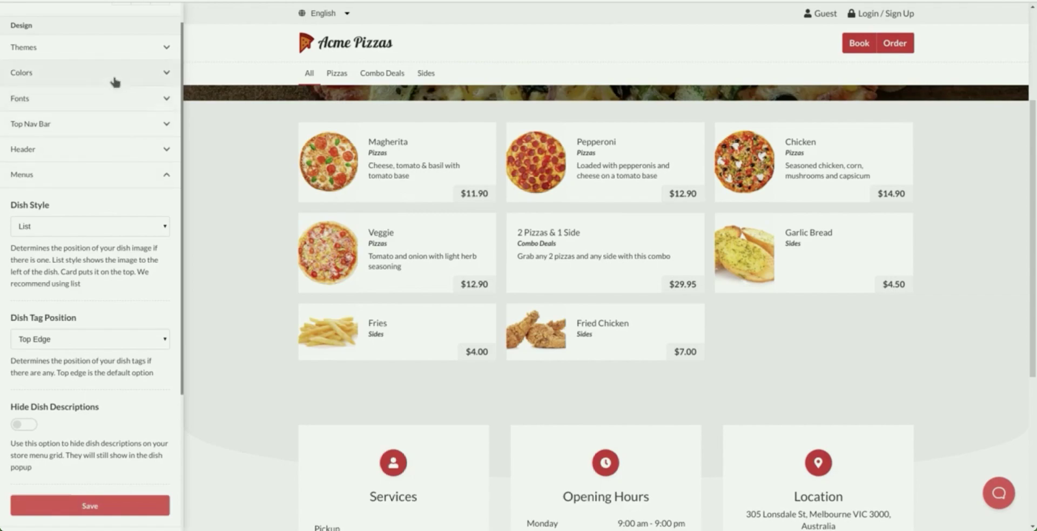
- Review the Colors settings, comparing the background, text, and box and popup colors with the menu items on the store page
{"action": "scroll", "coordinate": [115, 81], "scroll_direction": "up", "scroll_amount": 1}
{"action": "left_click", "coordinate": [102, 102]}
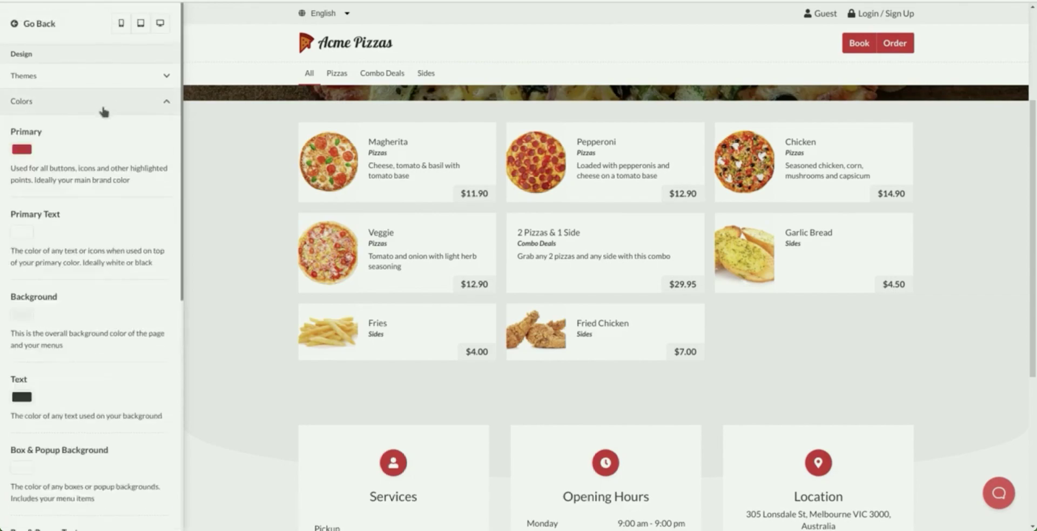
{"action": "scroll", "coordinate": [109, 143], "scroll_direction": "down", "scroll_amount": 1}
{"action": "scroll", "coordinate": [193, 189], "scroll_direction": "down", "scroll_amount": 1}
{"action": "scroll", "coordinate": [48, 202], "scroll_direction": "down", "scroll_amount": 3}
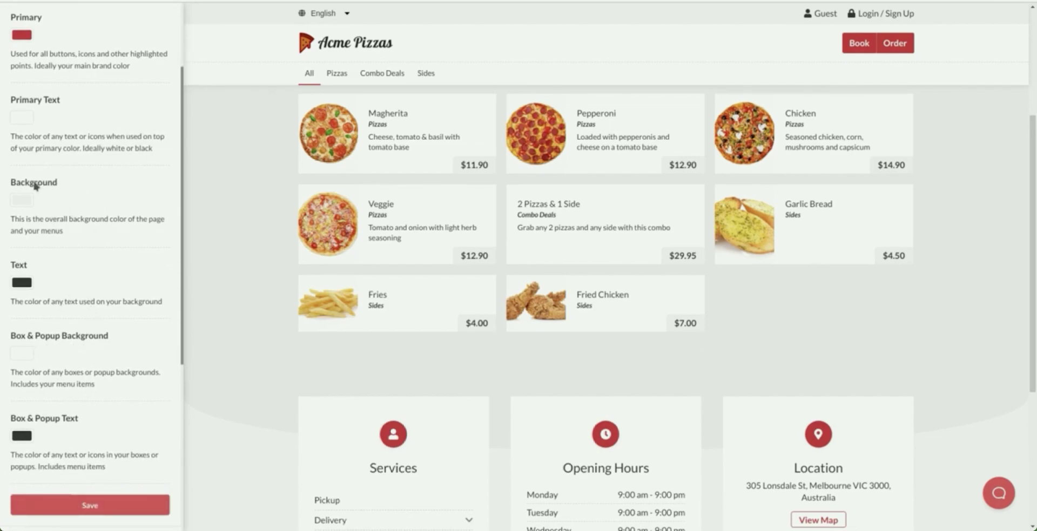
{"action": "scroll", "coordinate": [248, 231], "scroll_direction": "down", "scroll_amount": 2}
{"action": "scroll", "coordinate": [265, 262], "scroll_direction": "up", "scroll_amount": 4}
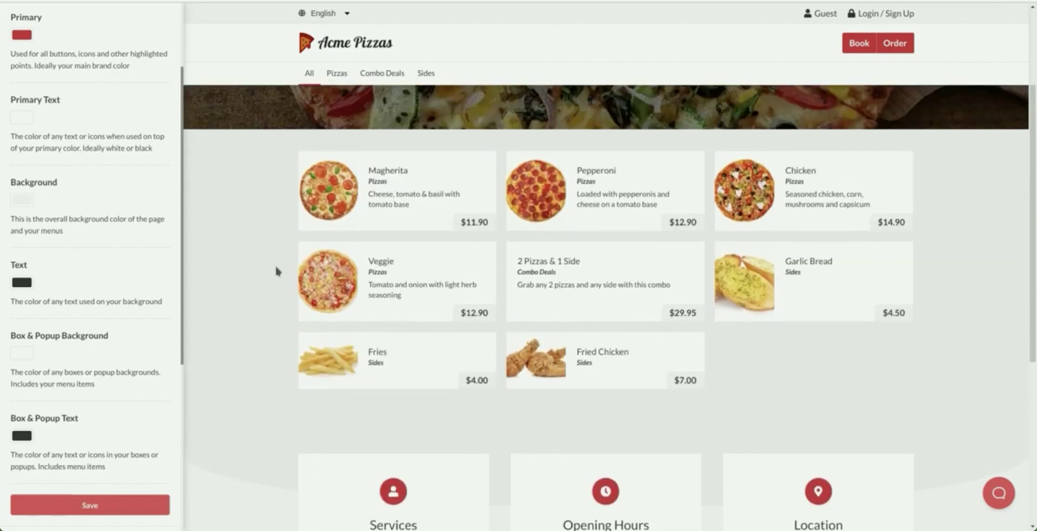
{"action": "scroll", "coordinate": [32, 302], "scroll_direction": "down", "scroll_amount": 2}
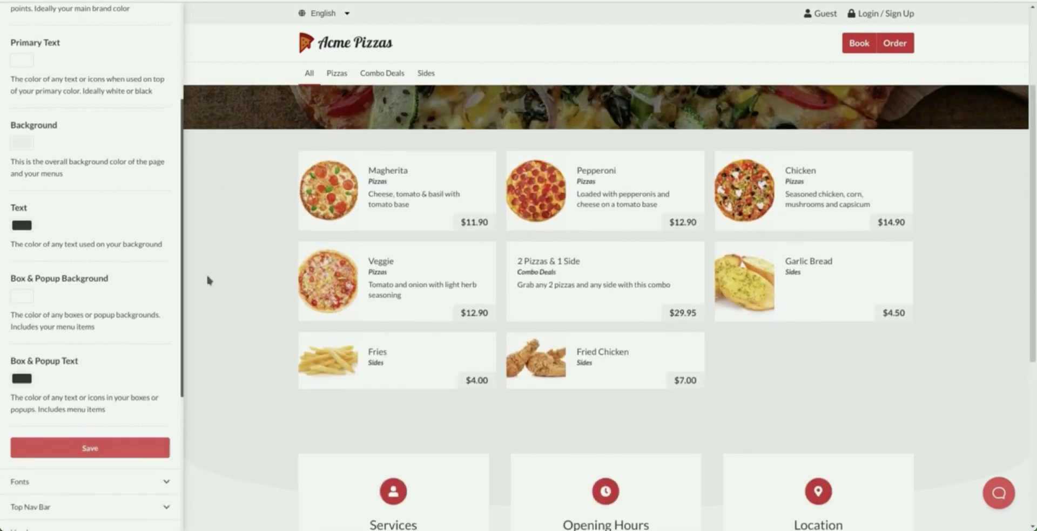
{"action": "left_click_drag", "start_coordinate": [369, 167], "coordinate": [259, 180]}
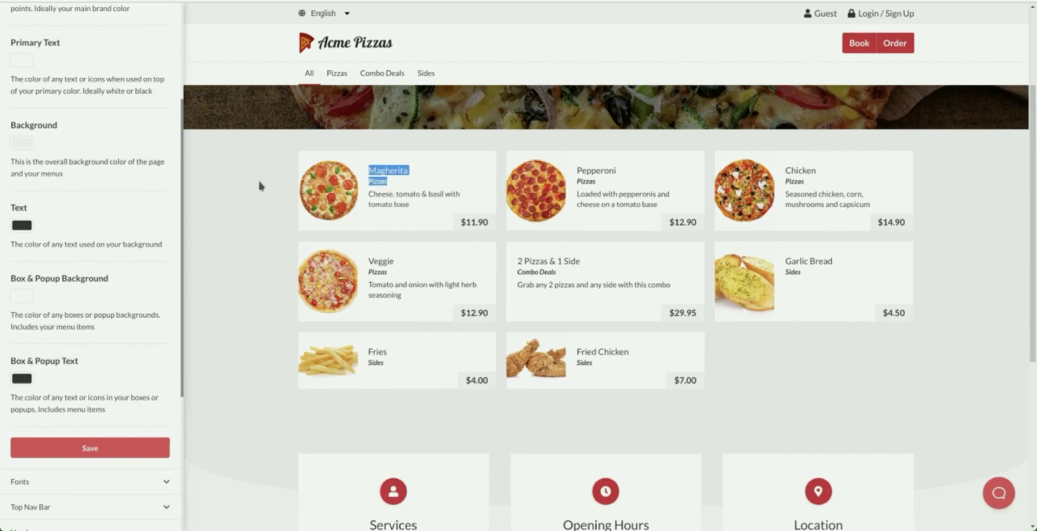
{"action": "left_click", "coordinate": [255, 233]}
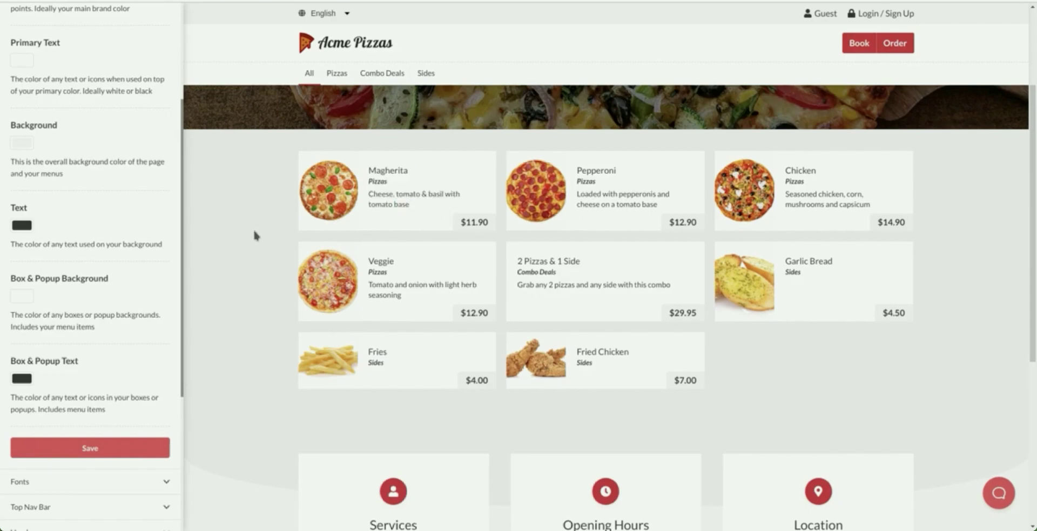